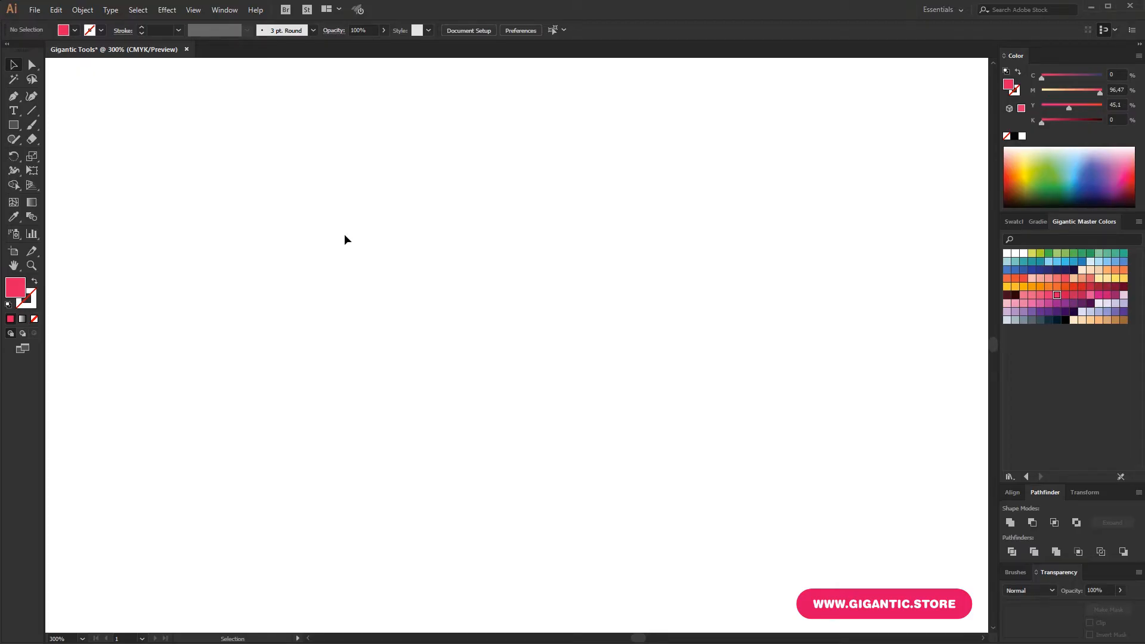
Draw a rectangle about 83 by 70 px near the middle of the artboard, and delete it.
left_click(11, 128)
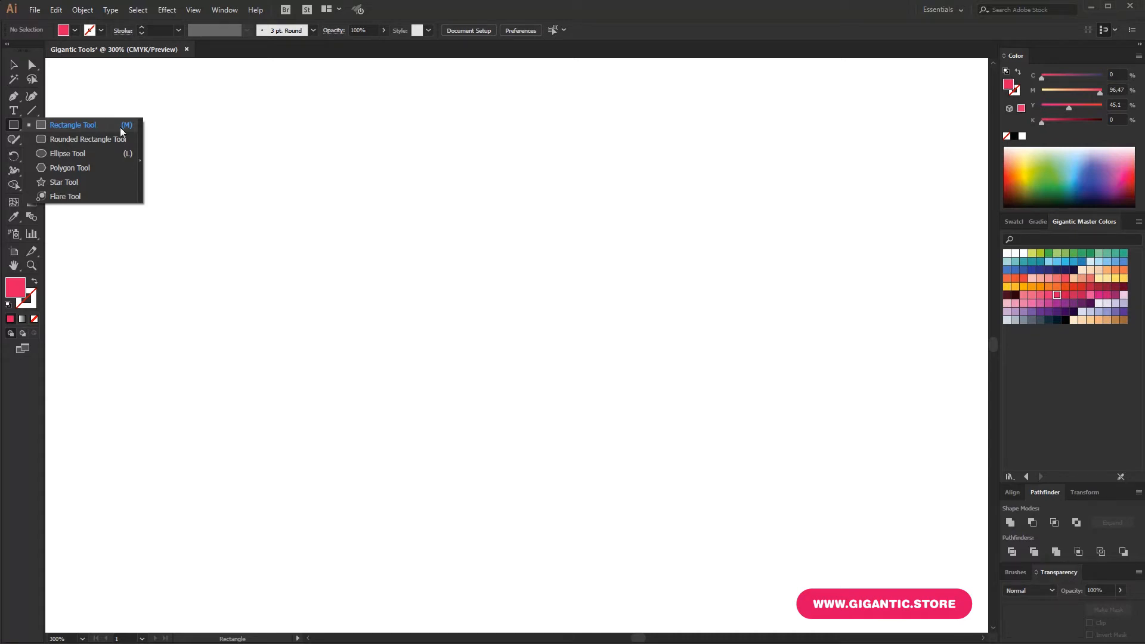
key("m")
left_click_drag(461, 279, 623, 404)
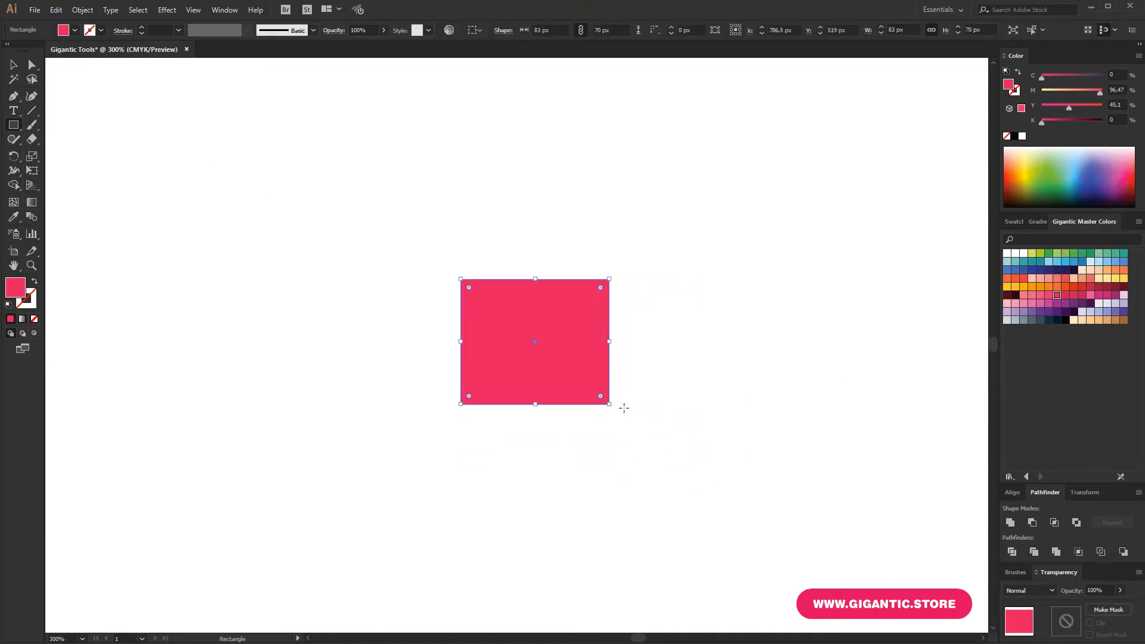
key("Delete")
Draw a square about 62 px wide near the middle of the artboard.
left_click_drag(469, 275, 580, 384)
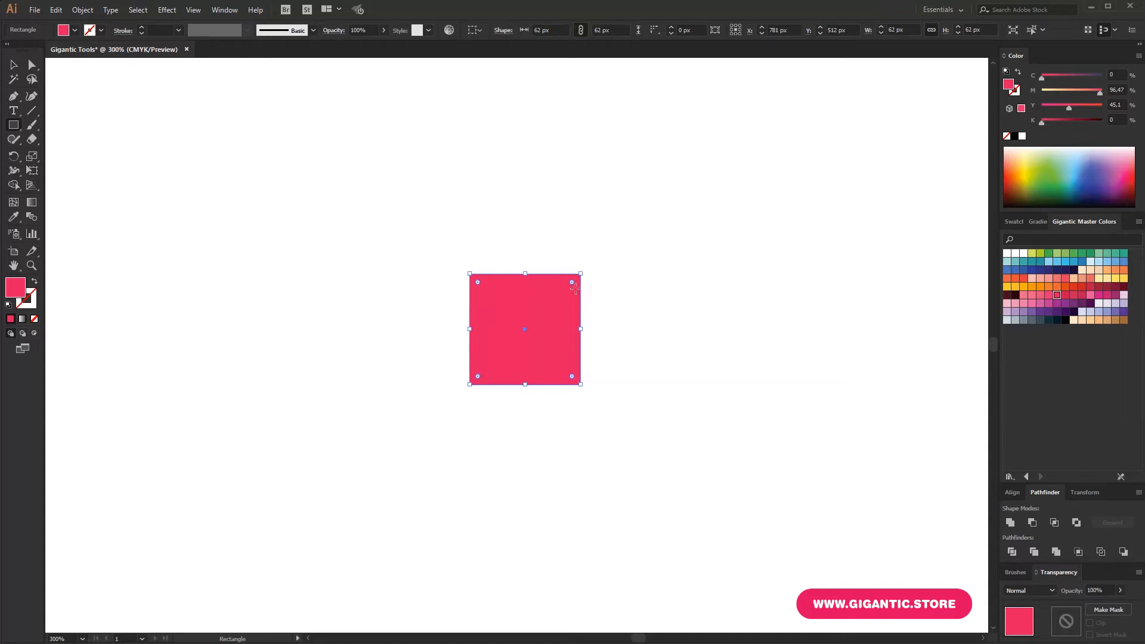
mouse_move(573, 285)
left_mouse_down()
mouse_move(554, 322)
mouse_move(540, 318)
mouse_move(585, 276)
mouse_move(568, 281)
left_mouse_up()
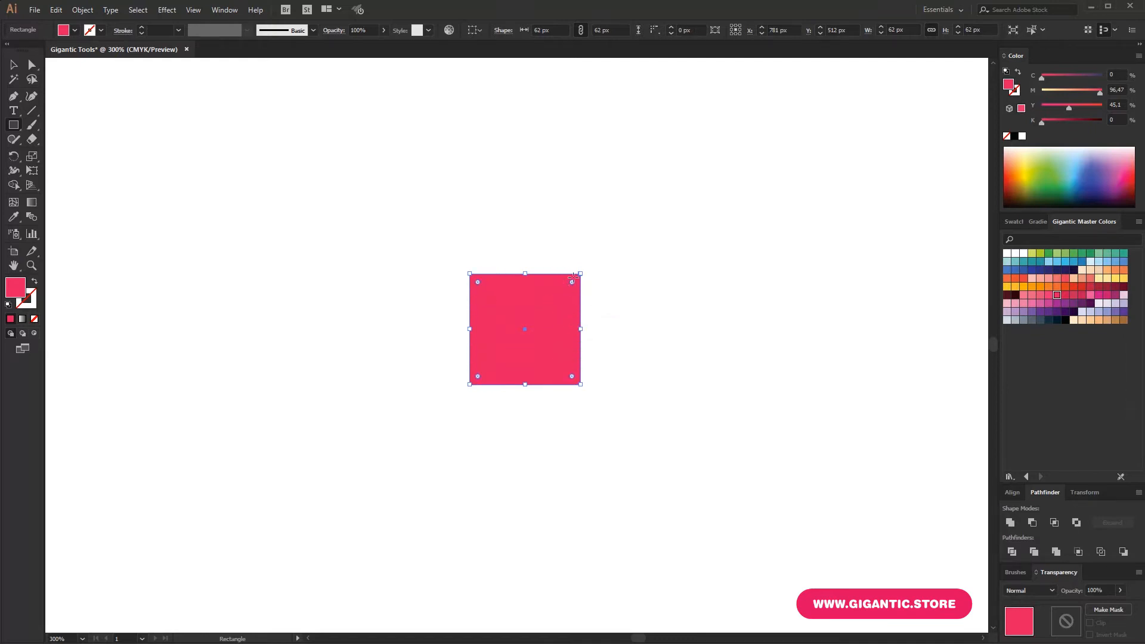
Round only the square's upper-left corner to a radius of about 34 px, and delete the shape.
left_click(33, 65)
key("a")
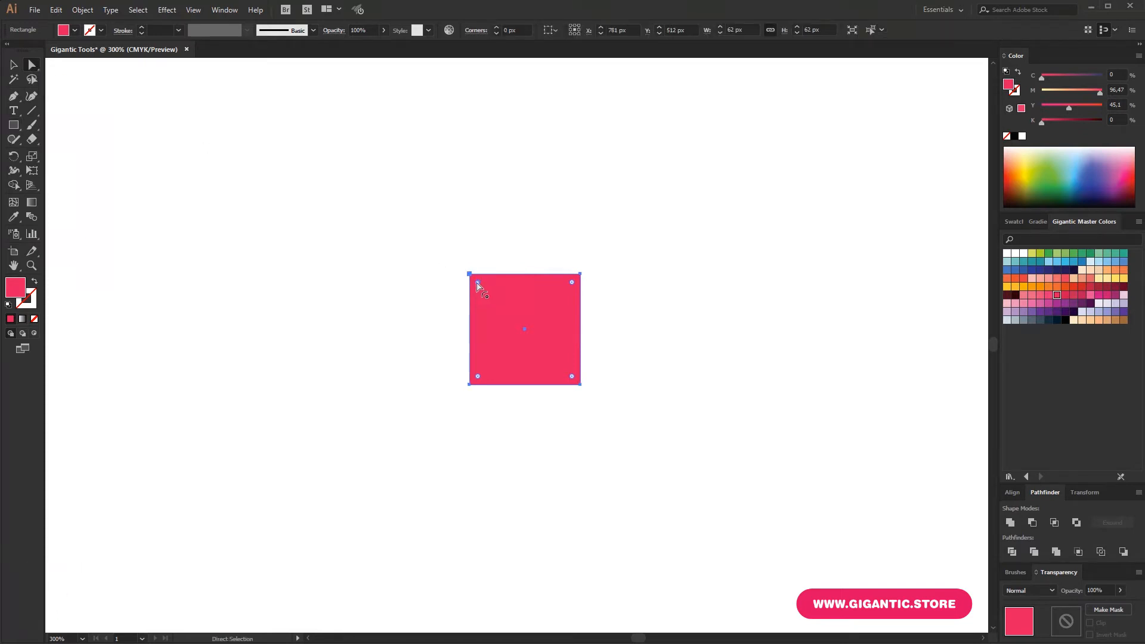
left_click_drag(478, 283, 528, 344)
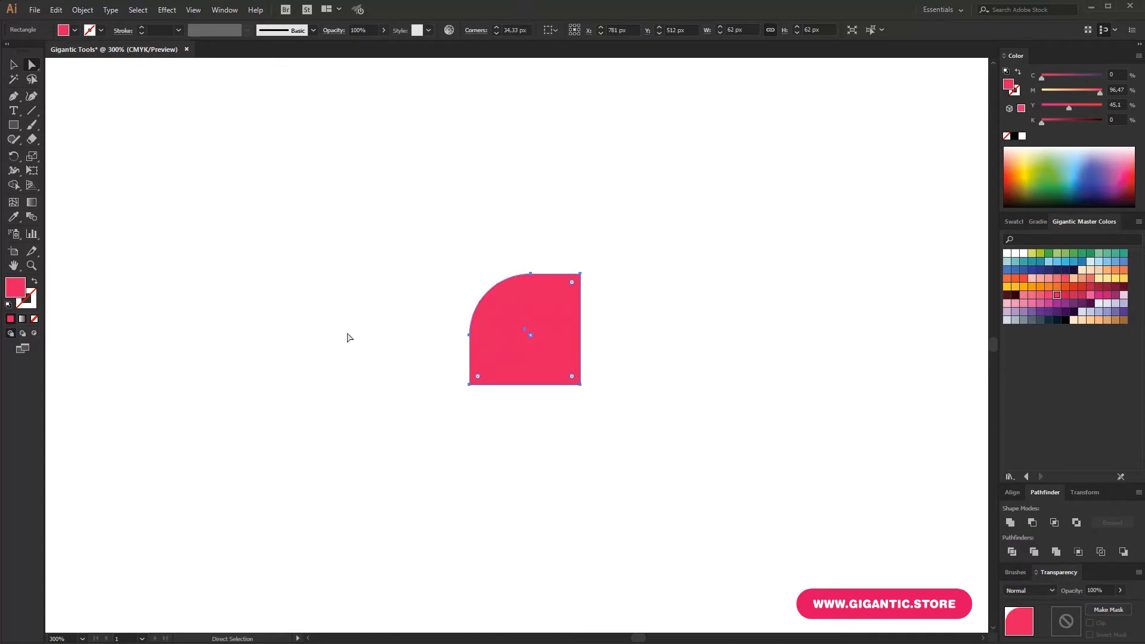
left_click(14, 64)
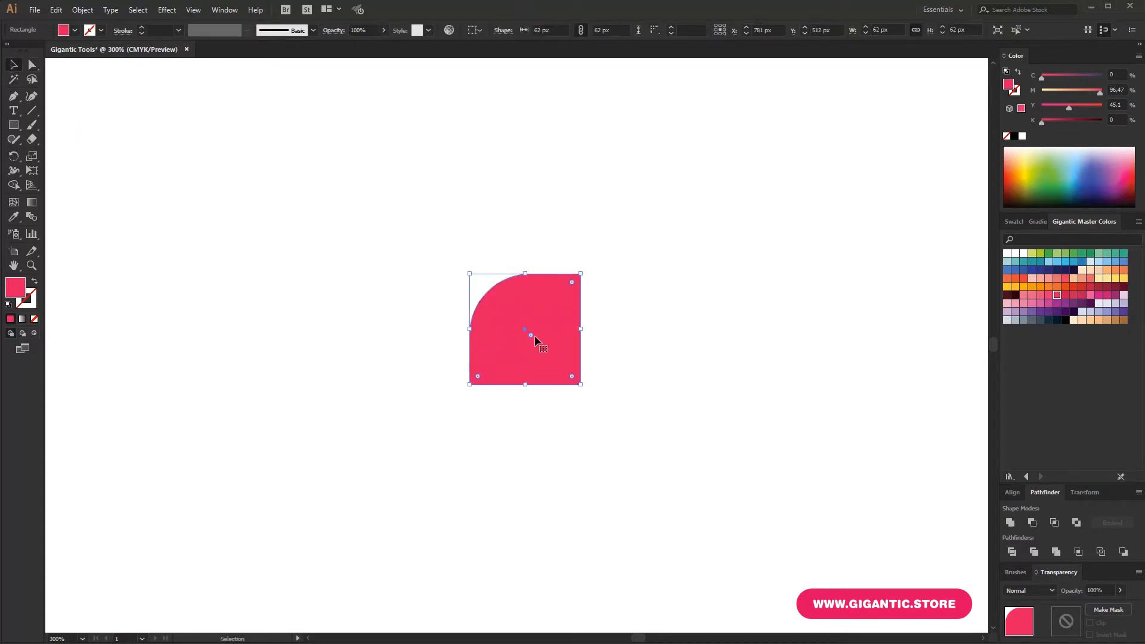
key("Delete")
Draw a rounded rectangle about 178 by 93 px with the Rounded Rectangle tool, and delete it.
key("m")
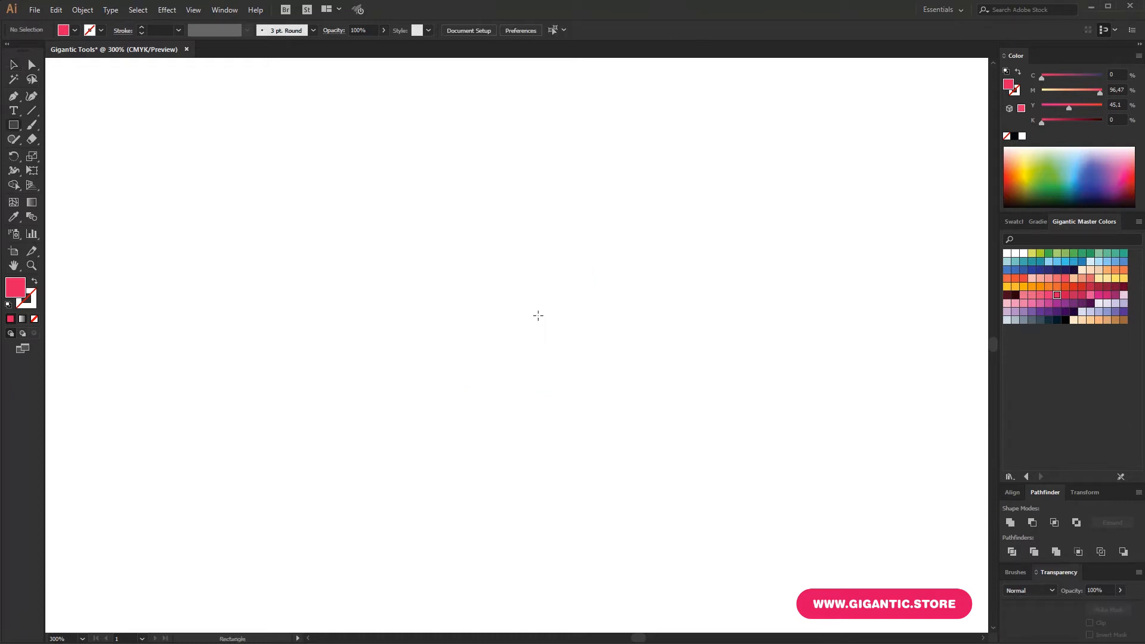
left_click(14, 126)
left_click(56, 140)
left_click_drag(419, 293, 729, 460)
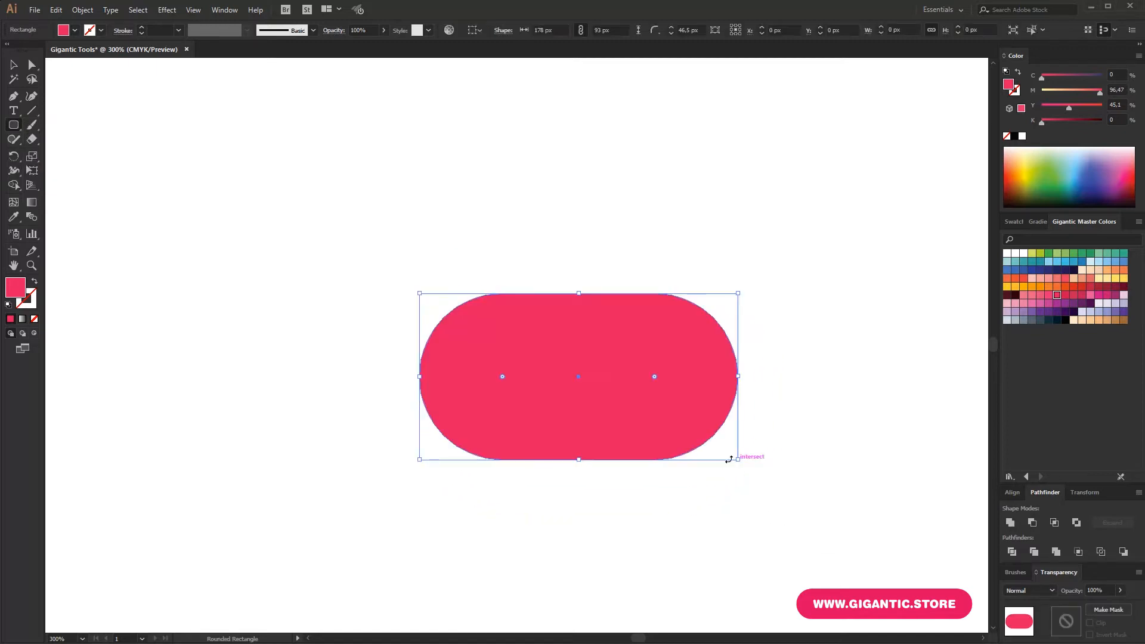
key("Delete")
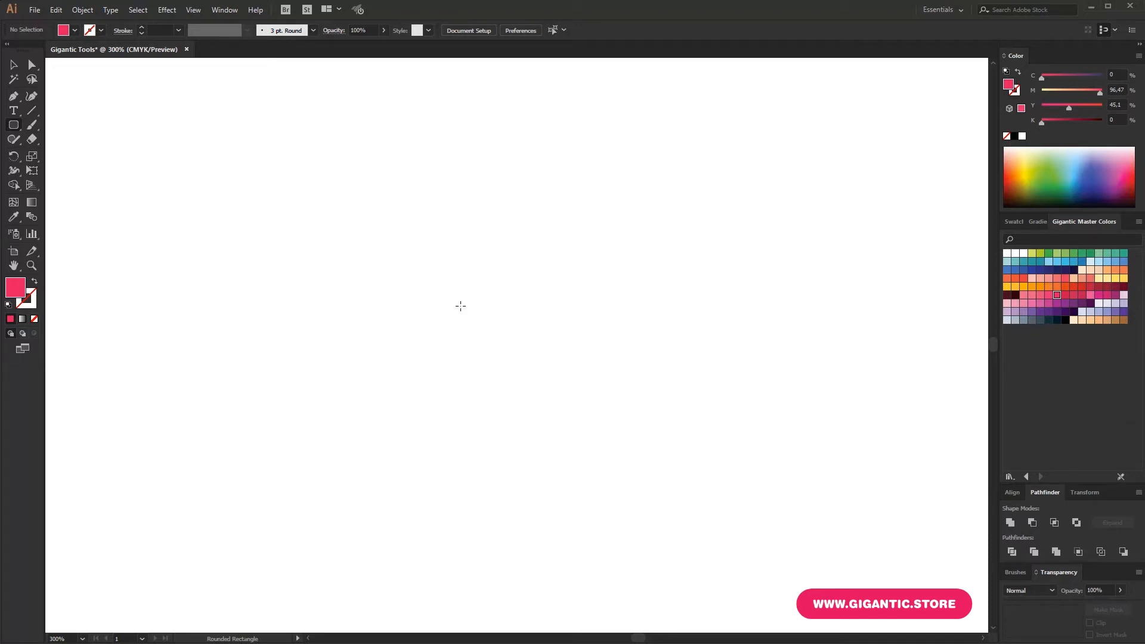
Create a 178 by 93 px rounded rectangle from exact values with a 10 px corner radius, and delete it.
left_click(469, 312)
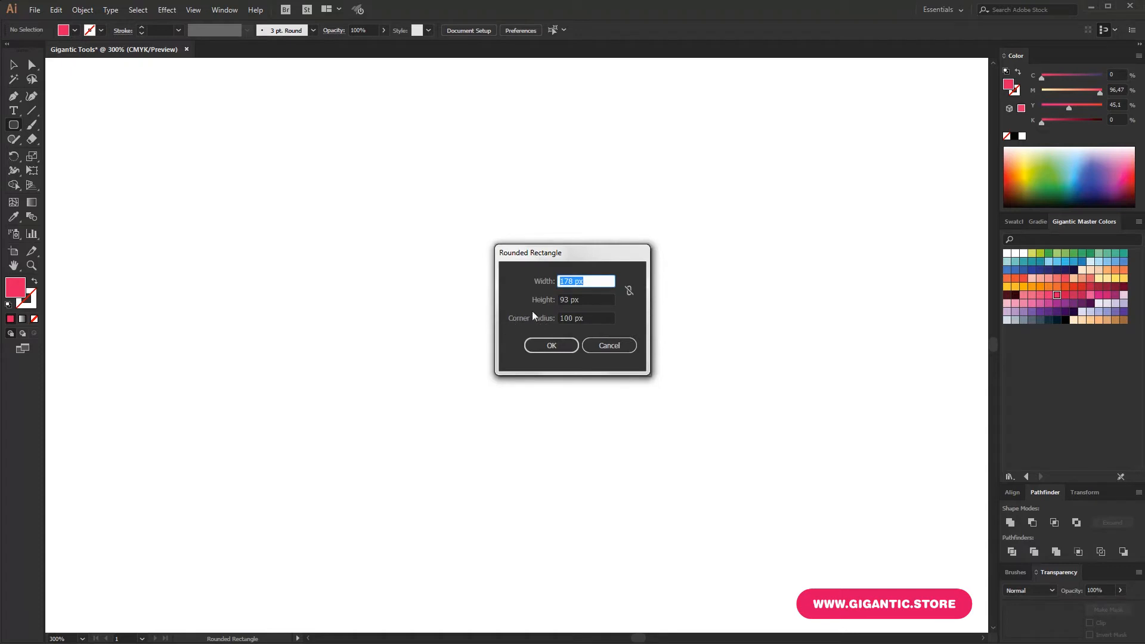
left_click(569, 318)
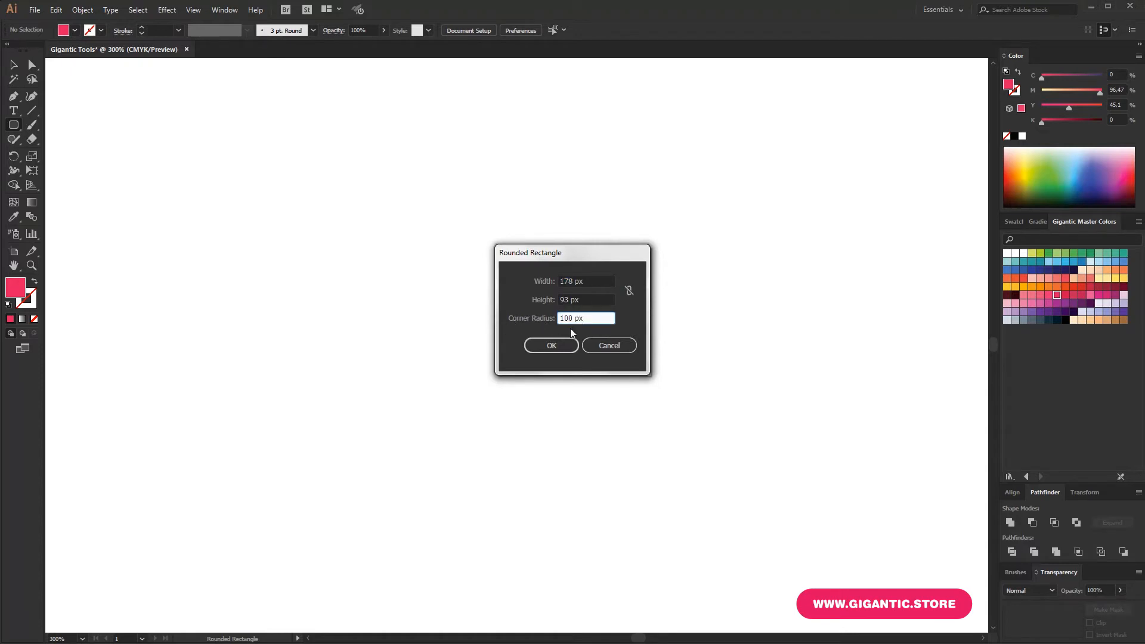
left_click(555, 342)
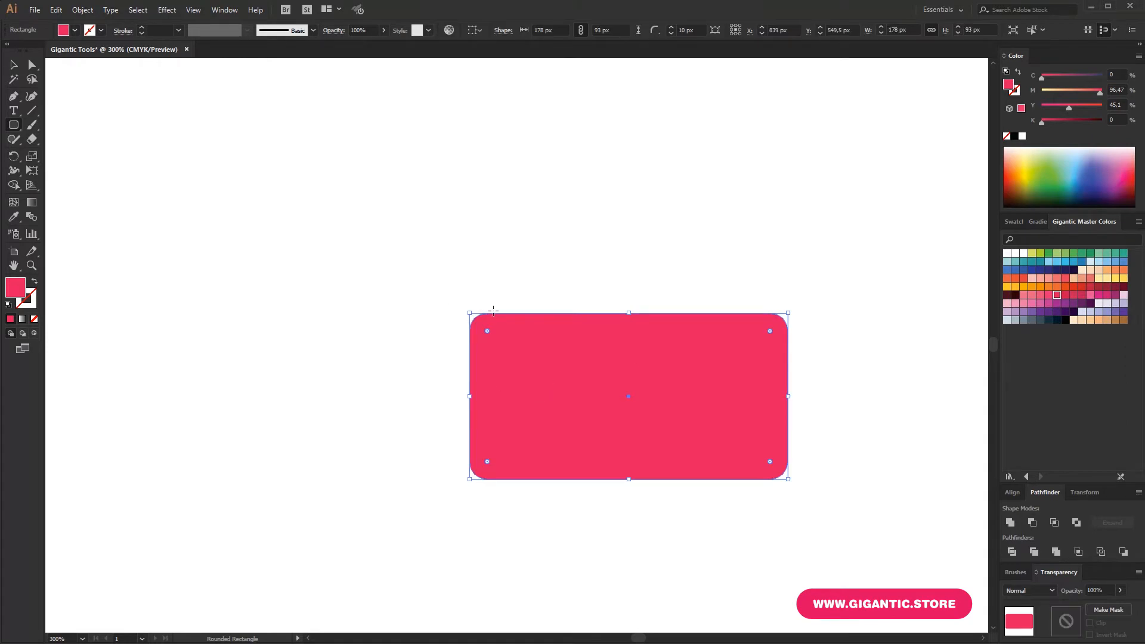
key("Delete")
key("v")
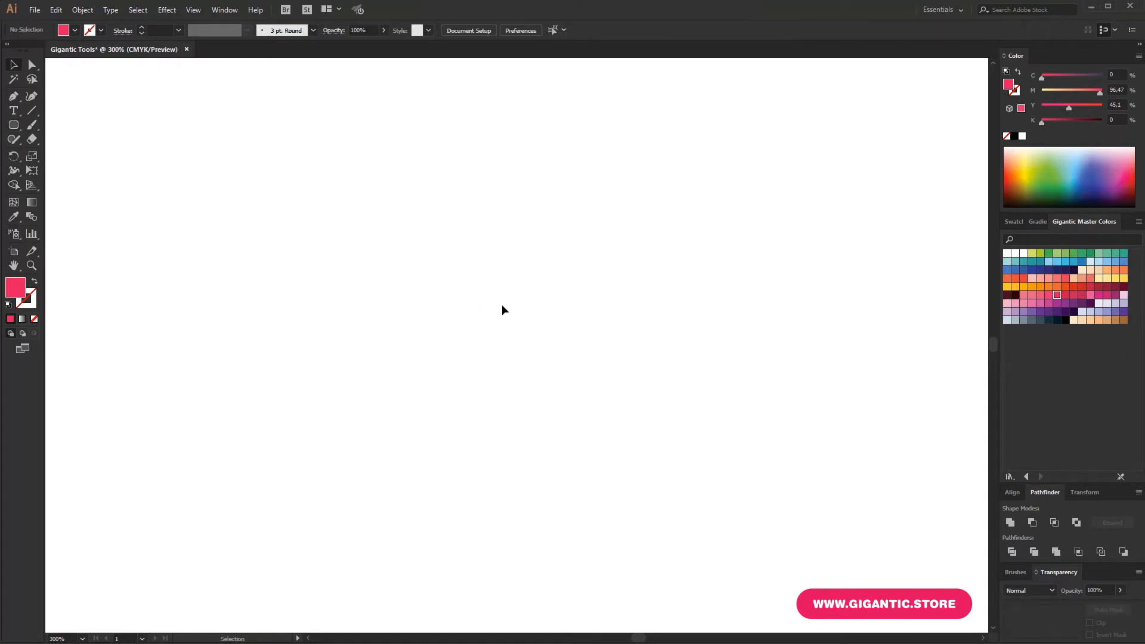
Draw a flat ellipse about 96 by 30 px with the Ellipse tool, and delete it.
left_click(17, 126)
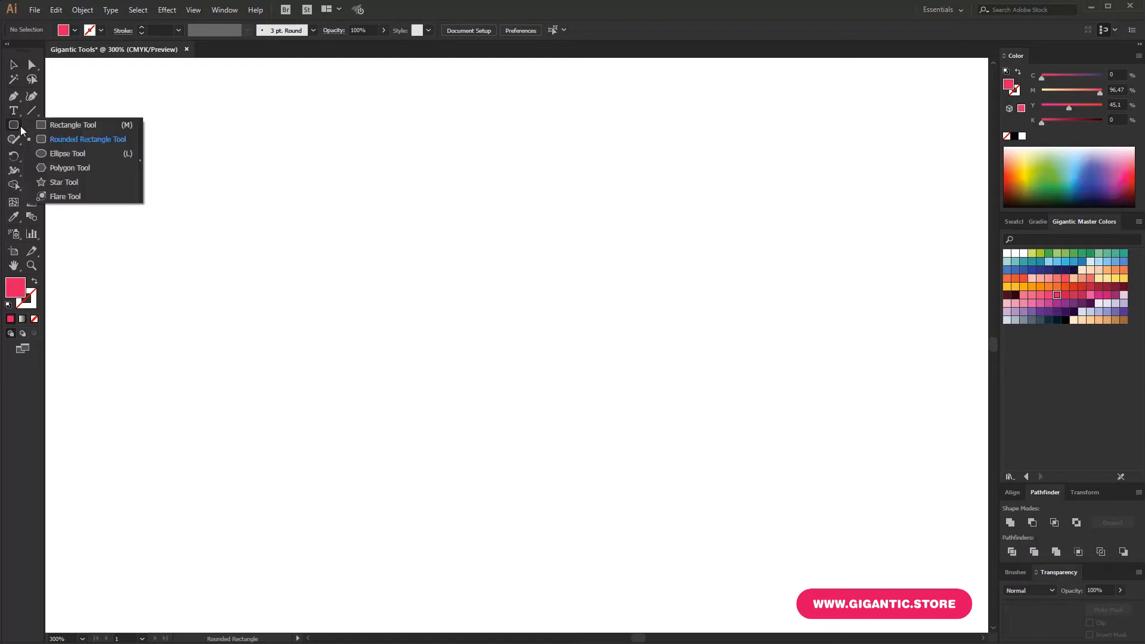
left_click(77, 154)
key("l")
left_click_drag(450, 235, 622, 288)
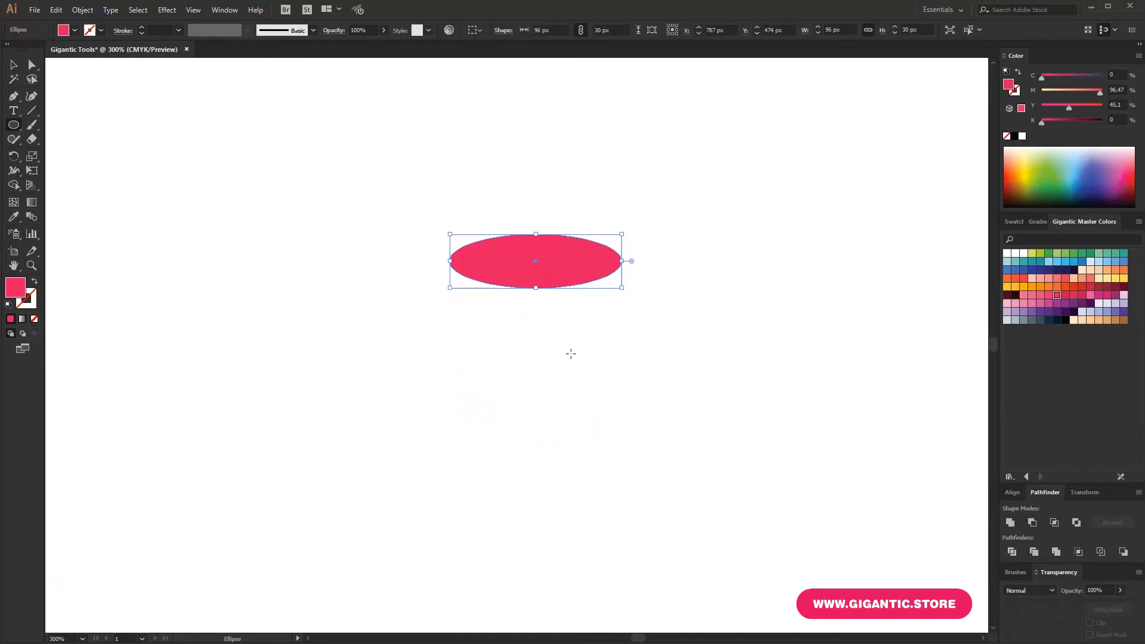
key("Delete")
Draw a circle about 104 px wide and resize it proportionally, first to about 99 px and again from its centre.
left_click_drag(441, 231, 587, 417)
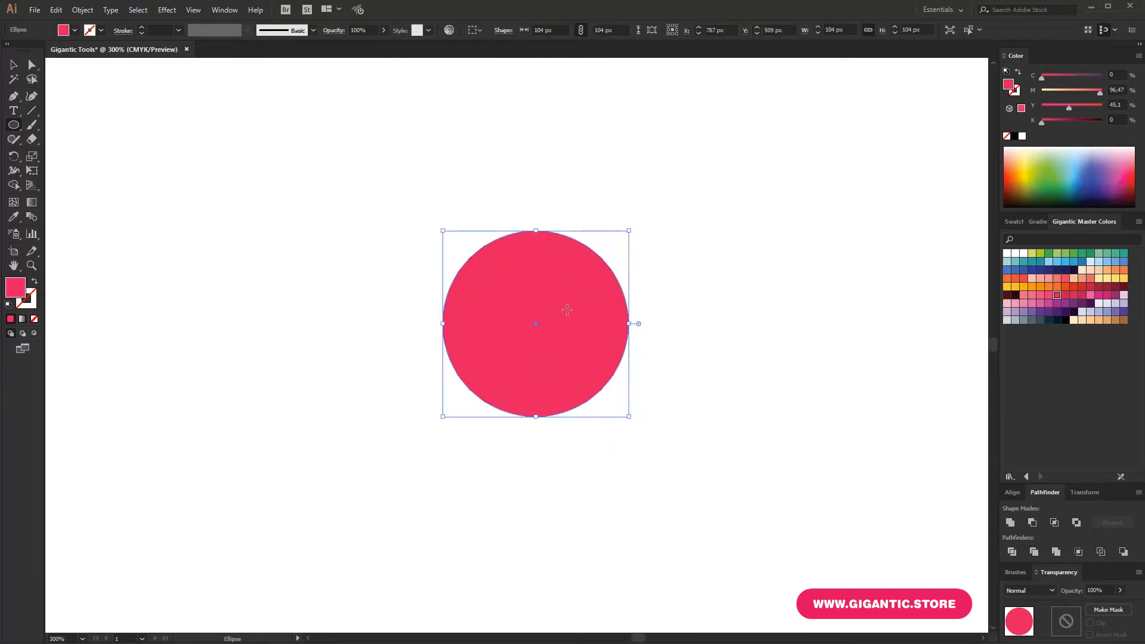
left_click(14, 60)
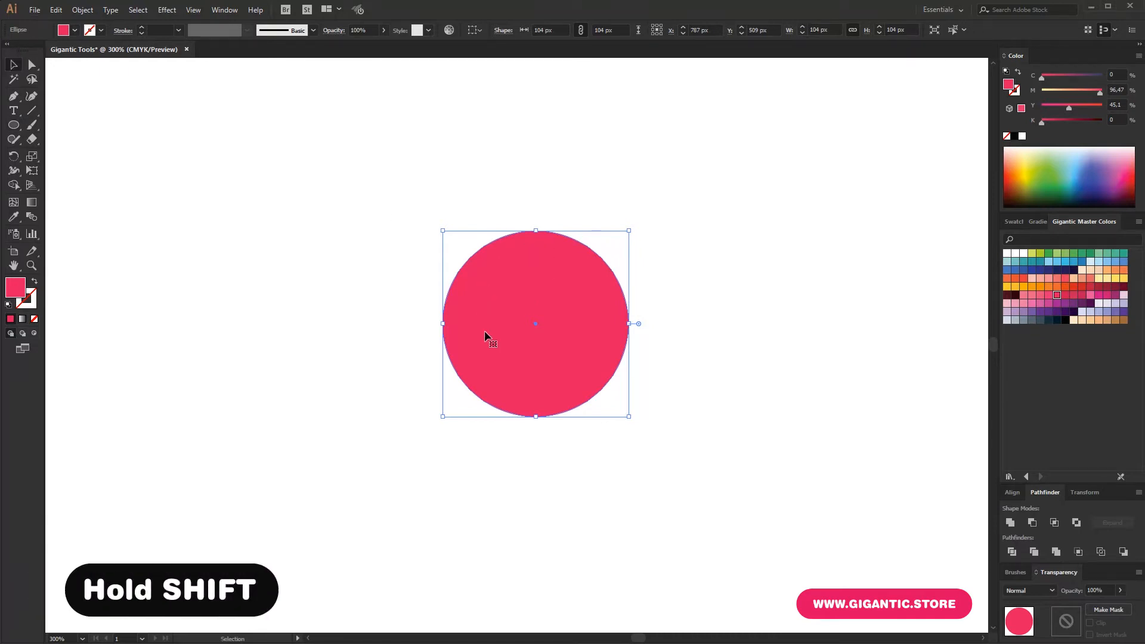
mouse_move(631, 231)
left_mouse_down()
mouse_move(528, 332)
mouse_move(621, 239)
left_mouse_up()
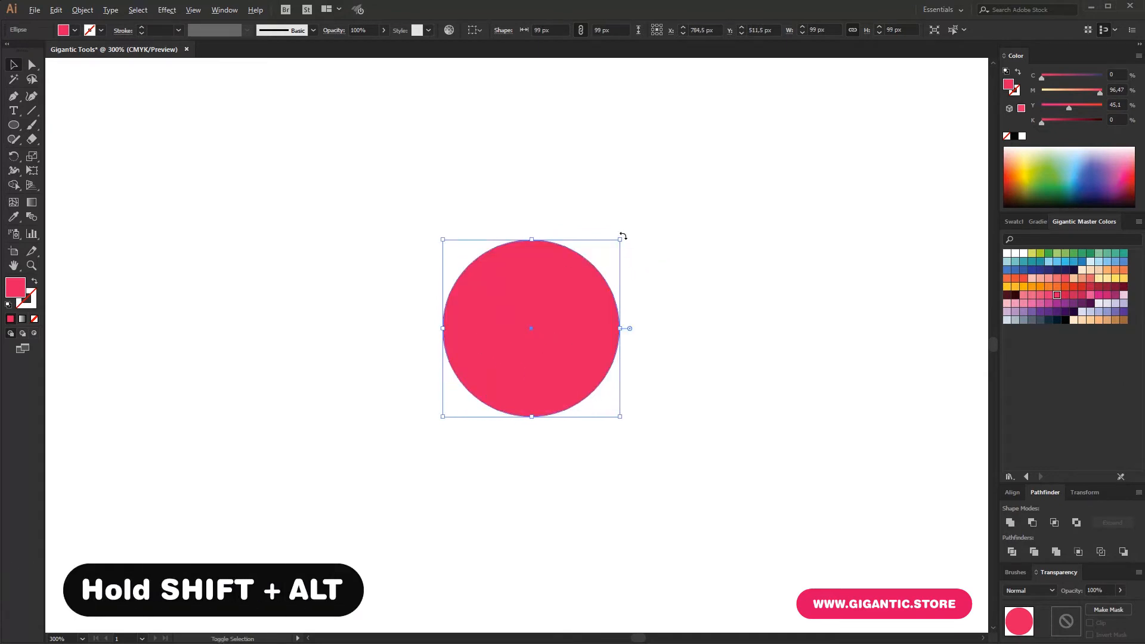
left_click_drag(620, 239, 646, 225)
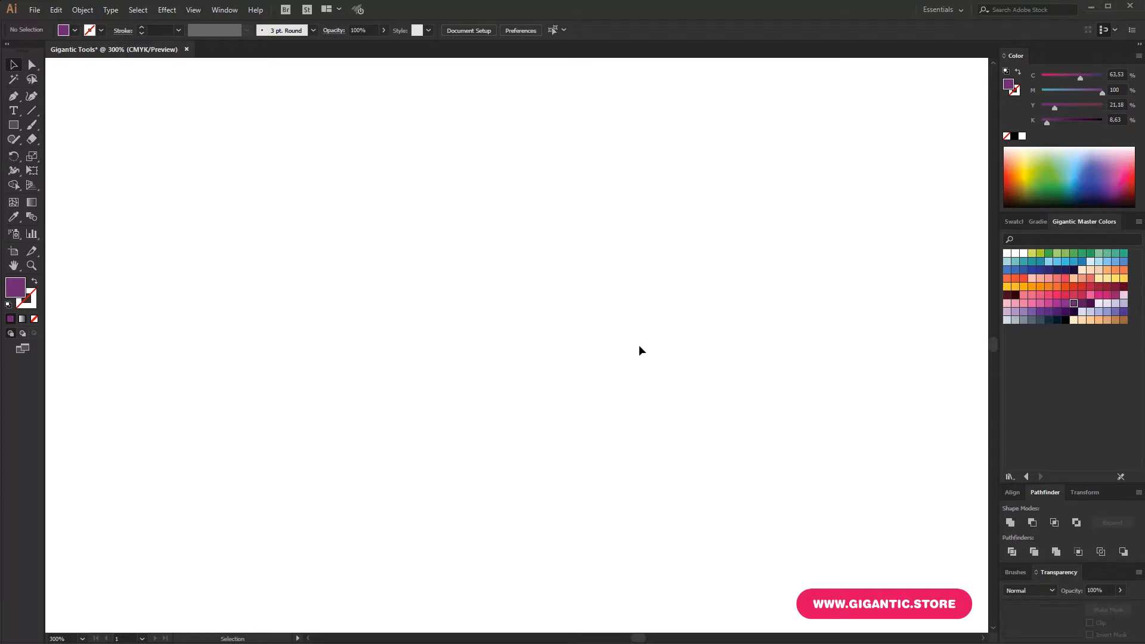
Draw a purple rectangle about 66 by 111 px and fully round its corners to 33 px.
key("m")
left_click_drag(472, 202, 589, 400)
left_click_drag(581, 210, 621, 335)
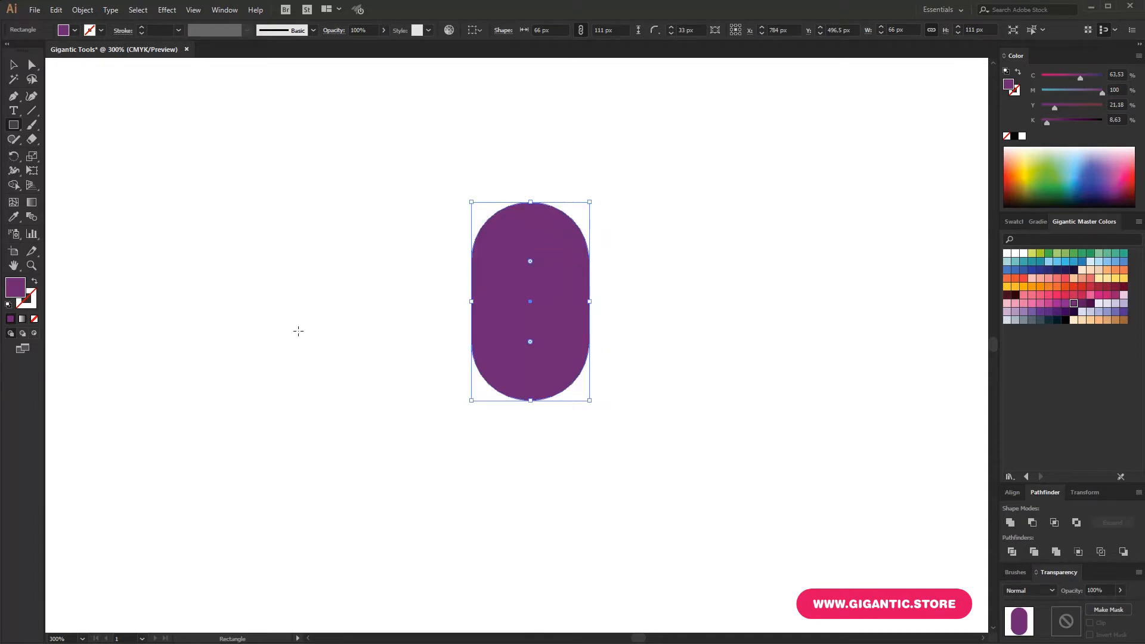
Swap the capsule's fill and stroke so it has only a purple outline, and move it slightly down.
left_click(35, 283)
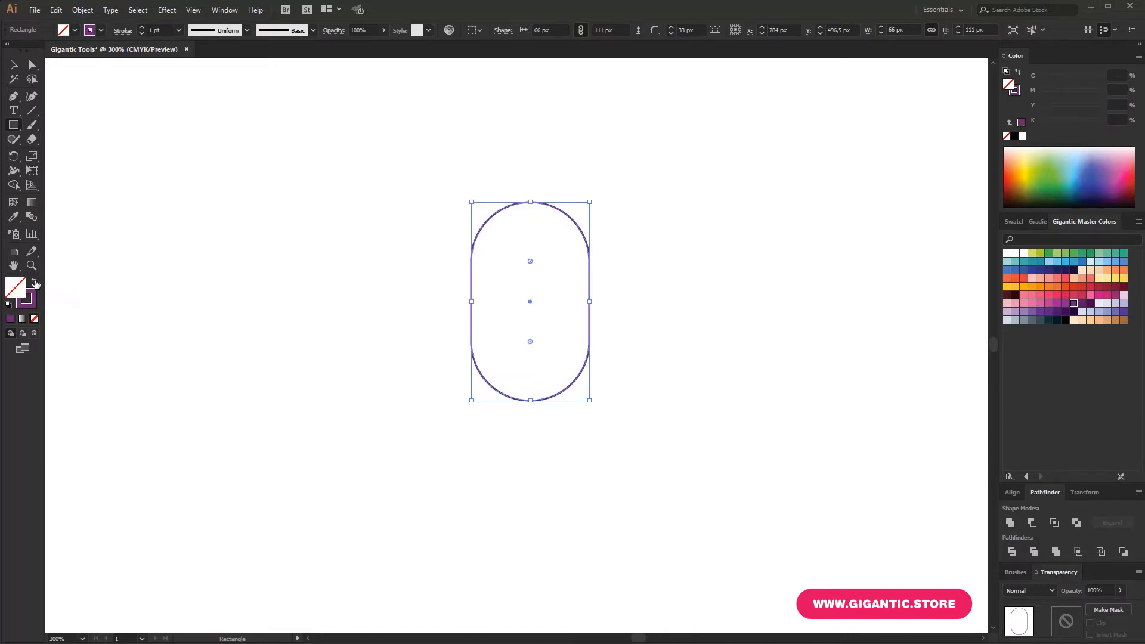
key("shift+x")
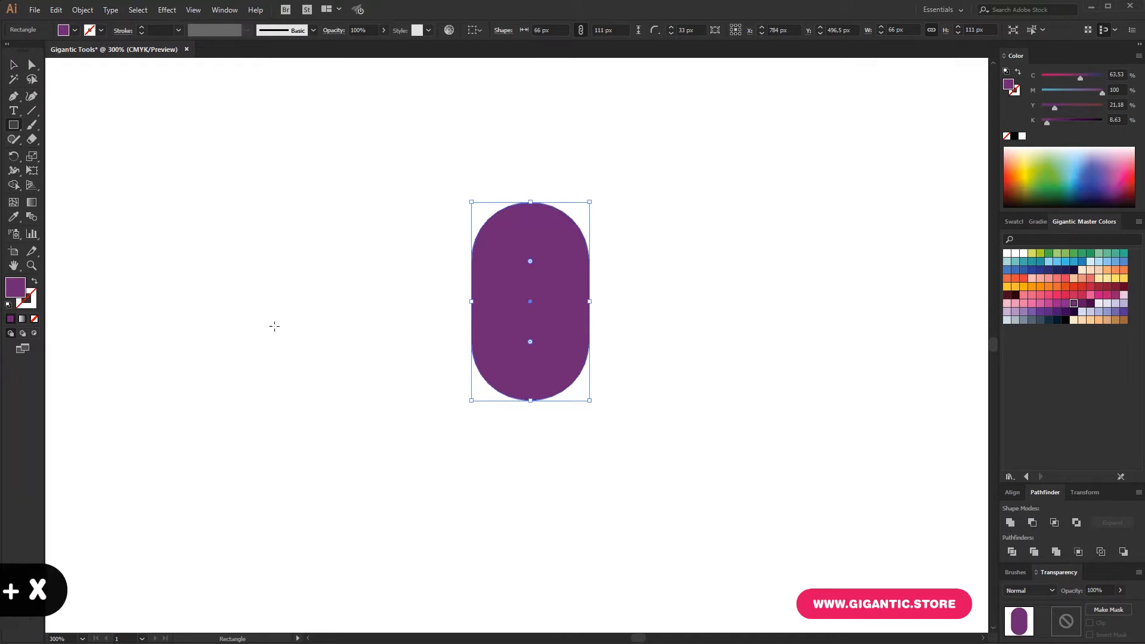
key("shift+x")
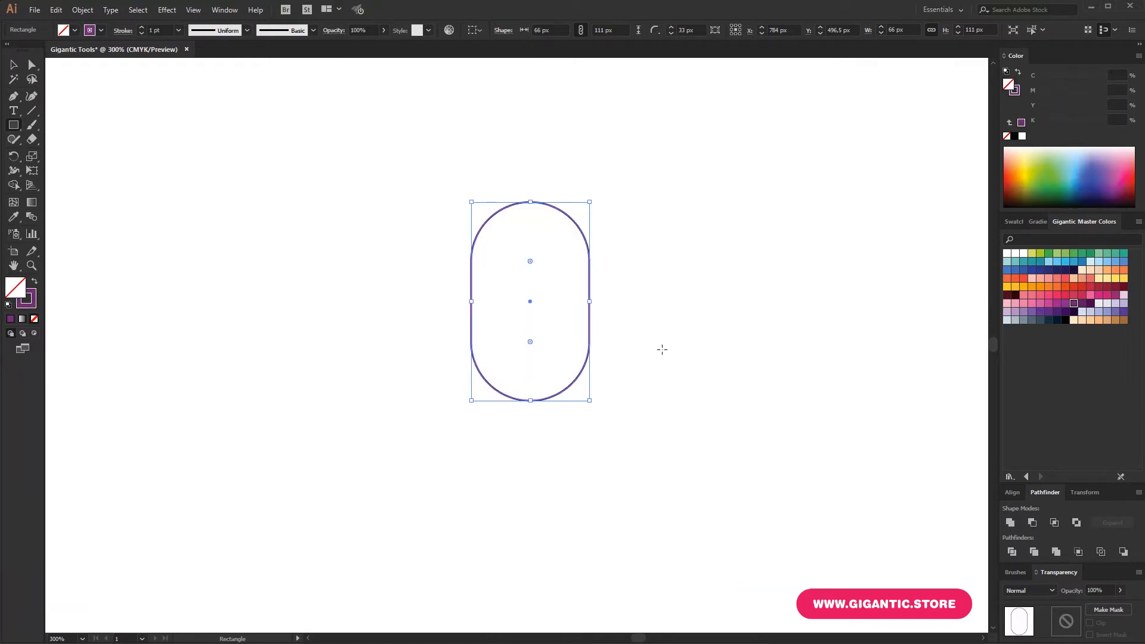
key("v")
left_click_drag(584, 242, 587, 262)
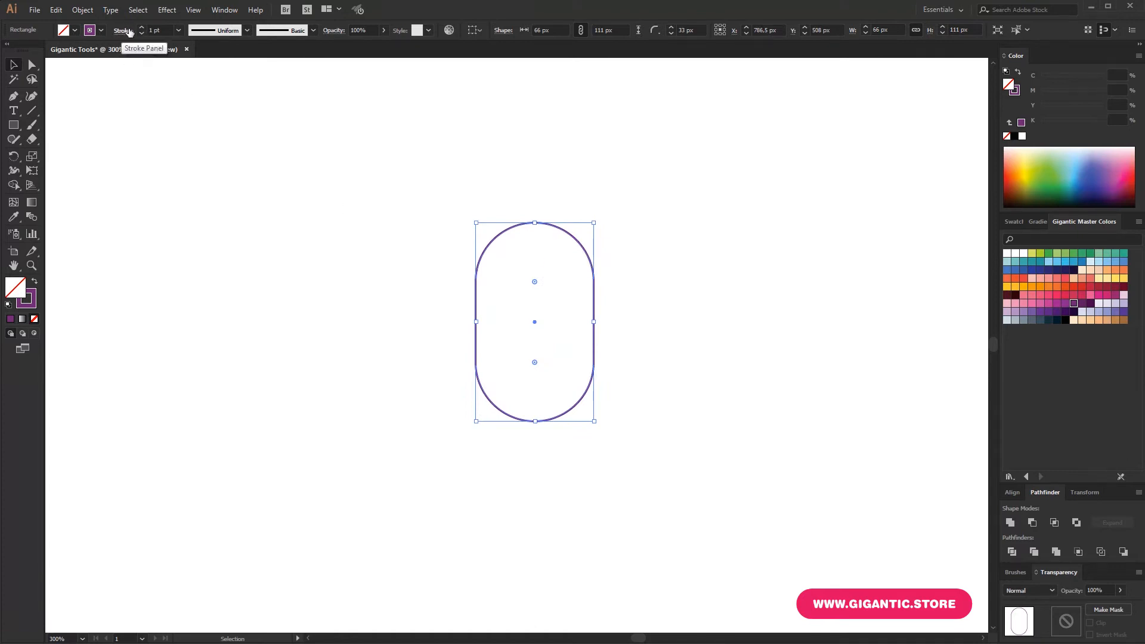
Set the capsule outline's stroke weight to 20 pt.
left_click(142, 27)
left_click(142, 27)
left_click(142, 28)
left_click(141, 28)
left_click(141, 27)
left_click(142, 26)
left_click(141, 27)
left_click(141, 26)
left_click(141, 27)
left_click(141, 33)
left_click(141, 34)
left_click(141, 33)
left_click(142, 34)
left_click(141, 34)
left_click(142, 34)
left_click(141, 34)
left_click(141, 34)
double_click(152, 30)
type("20")
key("Return")
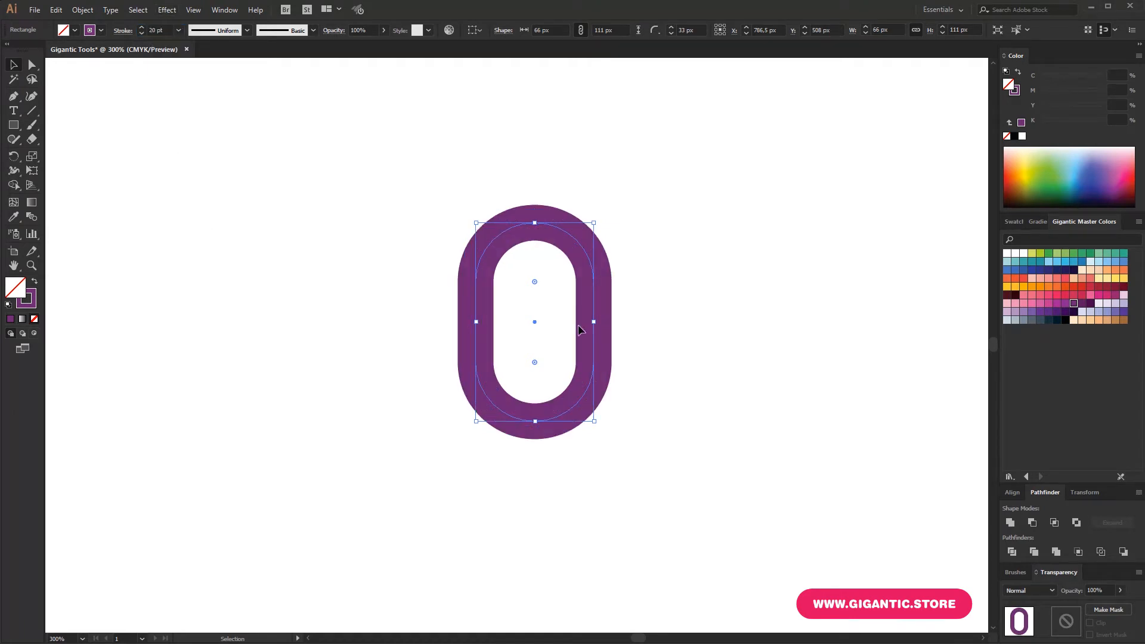
Add anchor points to the capsule path on its left straight side and its lower-right curve with the Pen tool.
left_click(667, 339)
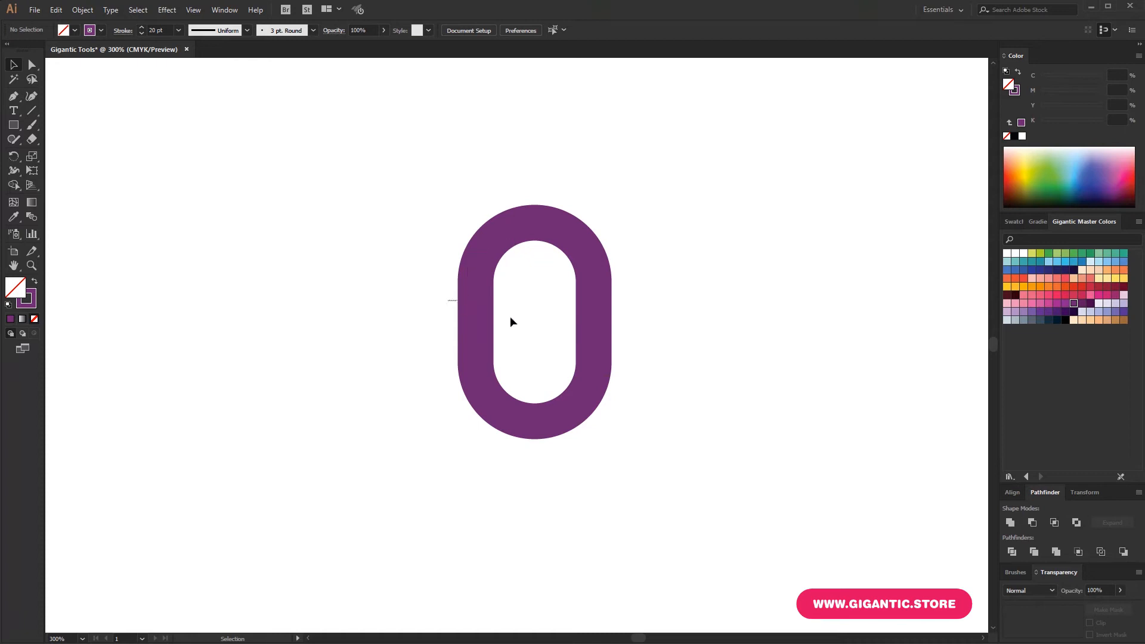
left_click(608, 339)
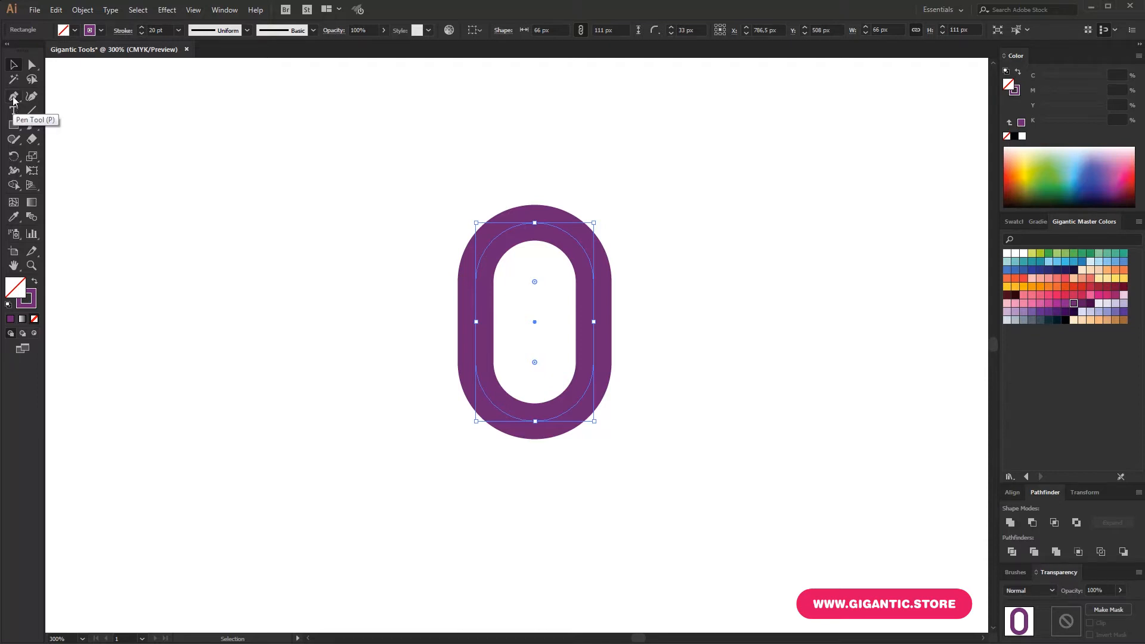
key("p")
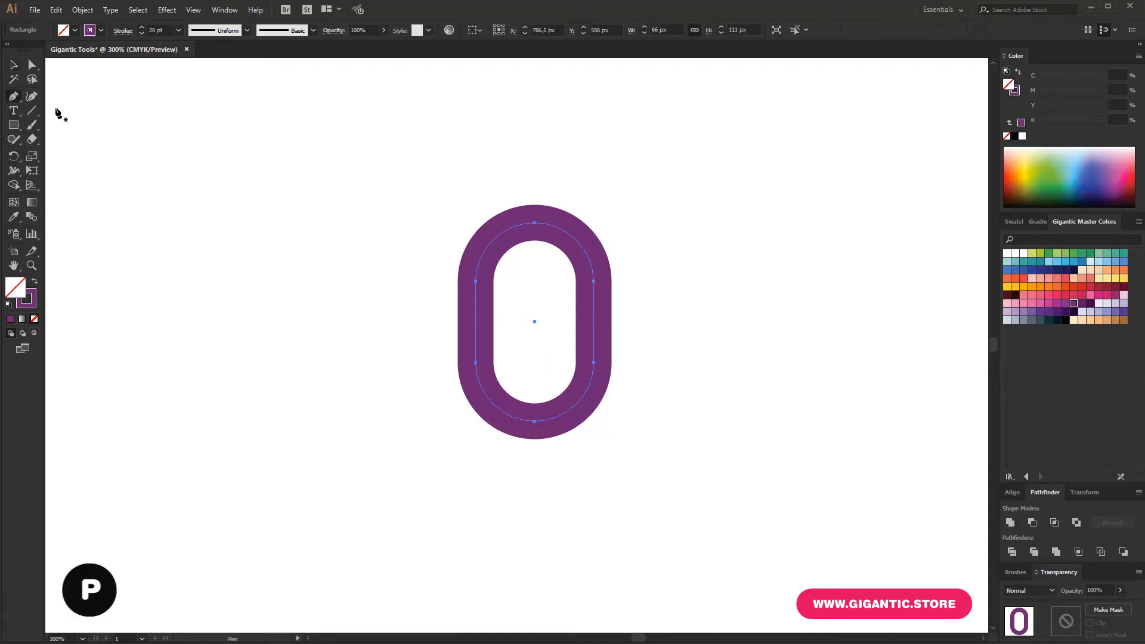
left_click(476, 325)
left_click(578, 404)
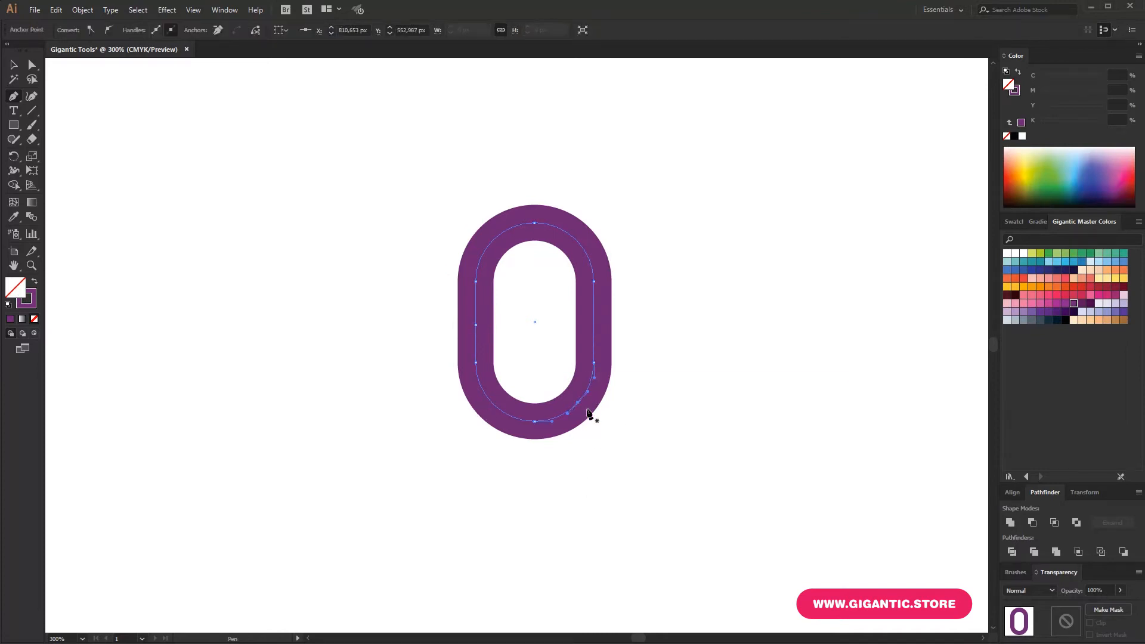
Delete the capsule's upper-left anchor and the added lower-right anchor to split the outline into two open strokes.
left_click(32, 66)
left_click(476, 281)
key("Delete")
left_click(577, 402)
key("Delete")
key("v")
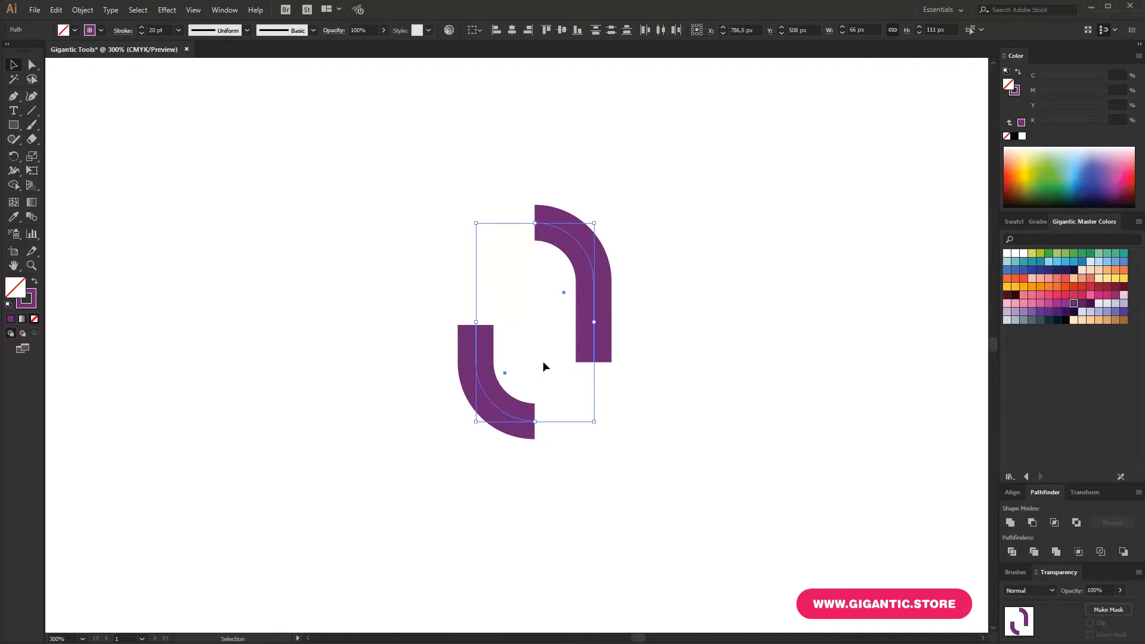
Apply round caps to both open strokes, and select the right-hand one.
left_click(120, 33)
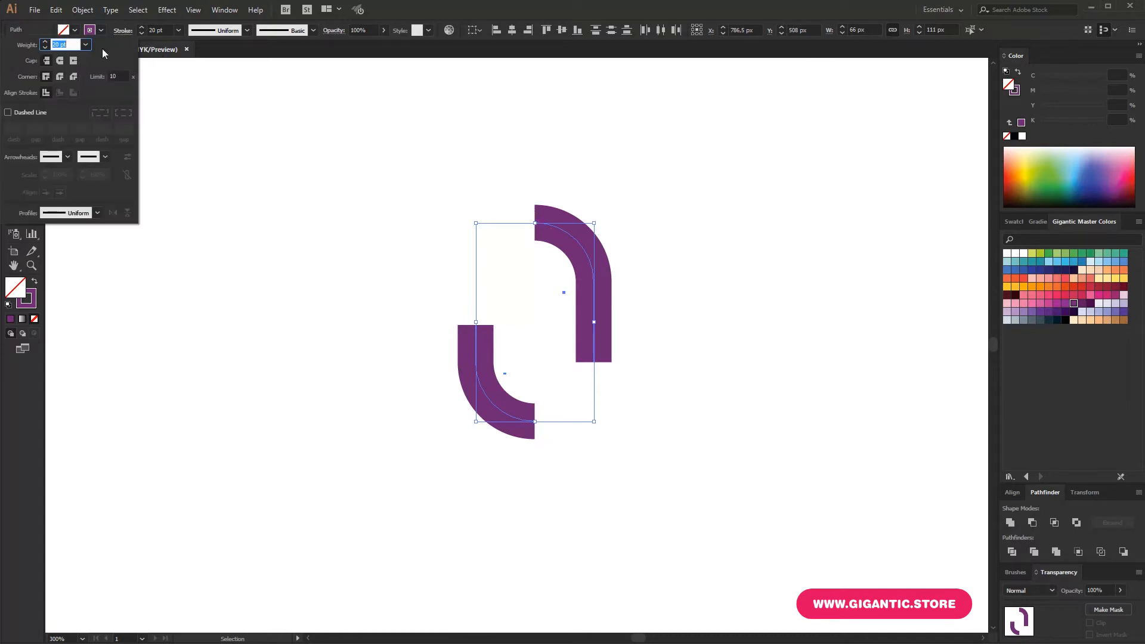
left_click(60, 61)
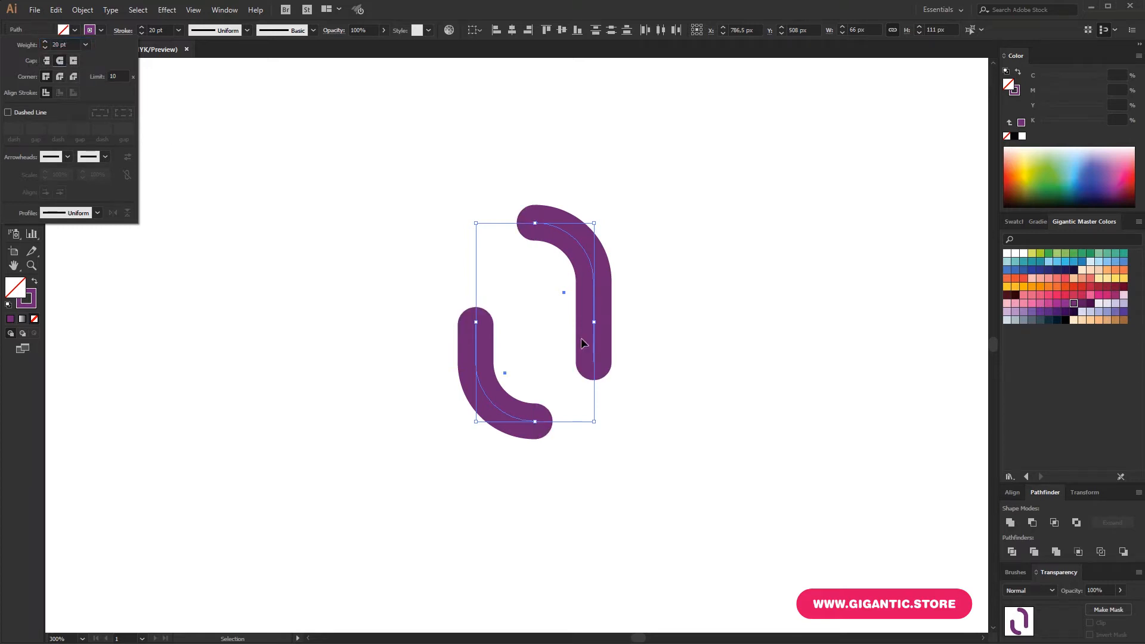
left_click(537, 357)
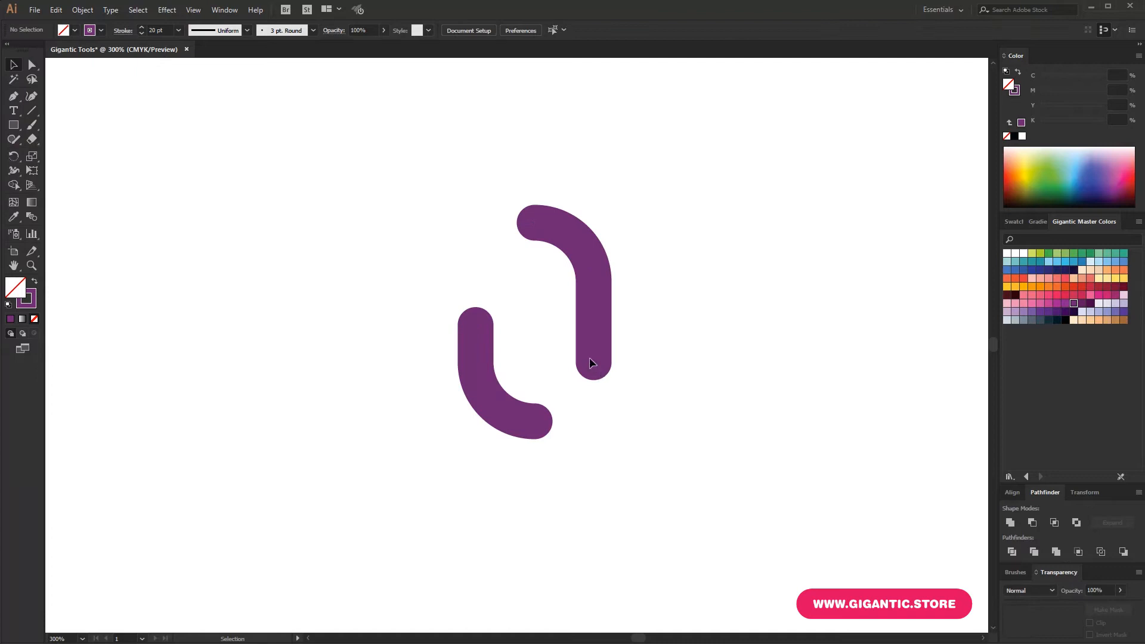
left_click(590, 360)
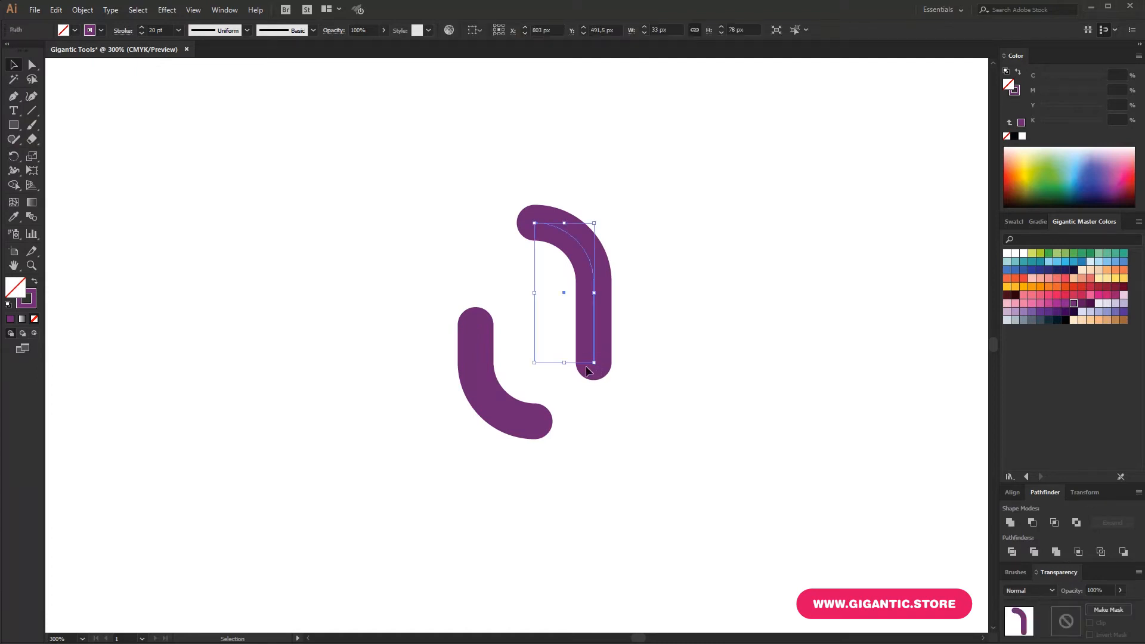
Adjust the right-hand stroke's length by nudging its lower end anchor vertically, leaving the straight section slightly shorter.
left_click(34, 67)
left_click_drag(613, 391, 583, 345)
key("Up")
key("Up")
key("Up")
key("Up")
key("Up")
key("Up")
key("Up")
key("Up")
key("Up")
key("Up")
key("Up")
key("Up")
key("Up")
key("Up")
key("Up")
key("Up")
key("Up")
key("Up")
key("Up")
key("Up")
key("Up")
key("Up")
key("Up")
key("Down")
key("Down")
key("Down")
key("Down")
key("Down")
key("Down")
key("Down")
key("Down")
key("Down")
key("Down")
key("Down")
key("Down")
key("Down")
key("Down")
key("Down")
key("Down")
key("Down")
key("Down")
key("Down")
key("Down")
key("Up")
key("Up")
key("Up")
key("Up")
key("Up")
key("Up")
key("Up")
key("Up")
key("Up")
Lengthen the left-hand stroke by nudging the anchors of its lower curve downward.
left_click_drag(701, 443, 388, 336)
key("Down")
key("Down")
key("Down")
key("Down")
key("Down")
key("Down")
key("Down")
key("Down")
key("Down")
key("Down")
key("Down")
key("Down")
key("Down")
key("Down")
key("Down")
key("Down")
key("Down")
key("Down")
key("Down")
key("Down")
Try to scale both purple strokes down together, and undo the scaling.
key("v")
left_click_drag(640, 256, 511, 424)
left_click_drag(598, 223, 571, 306)
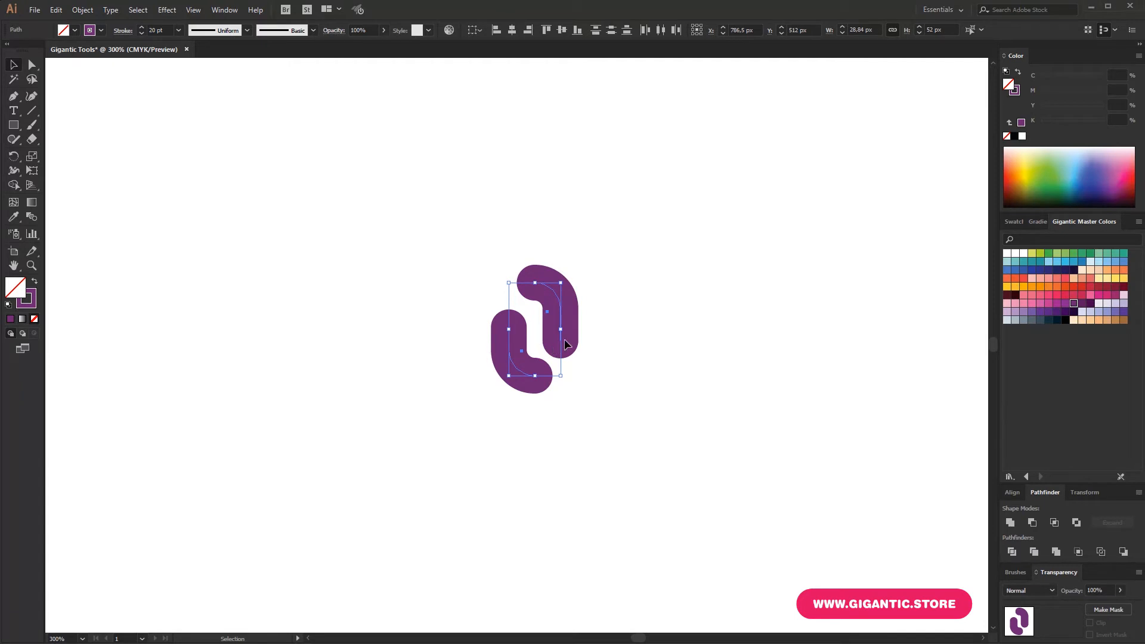
key("ctrl+z")
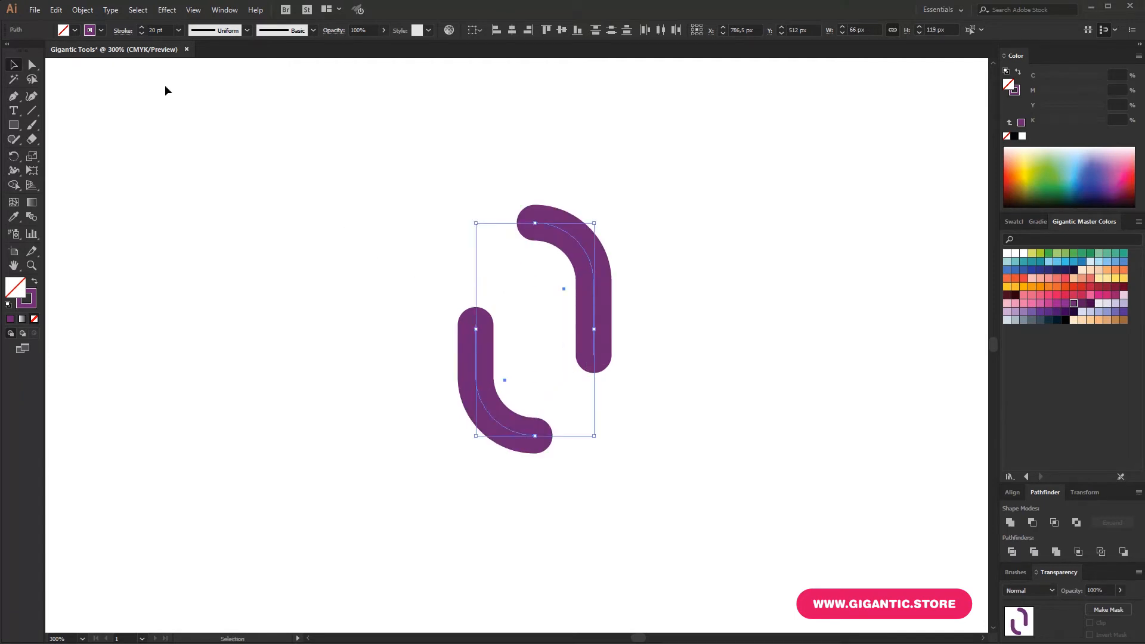
Convert both strokes to filled shapes with Outline Stroke, then group them and scale the group.
left_click(82, 10)
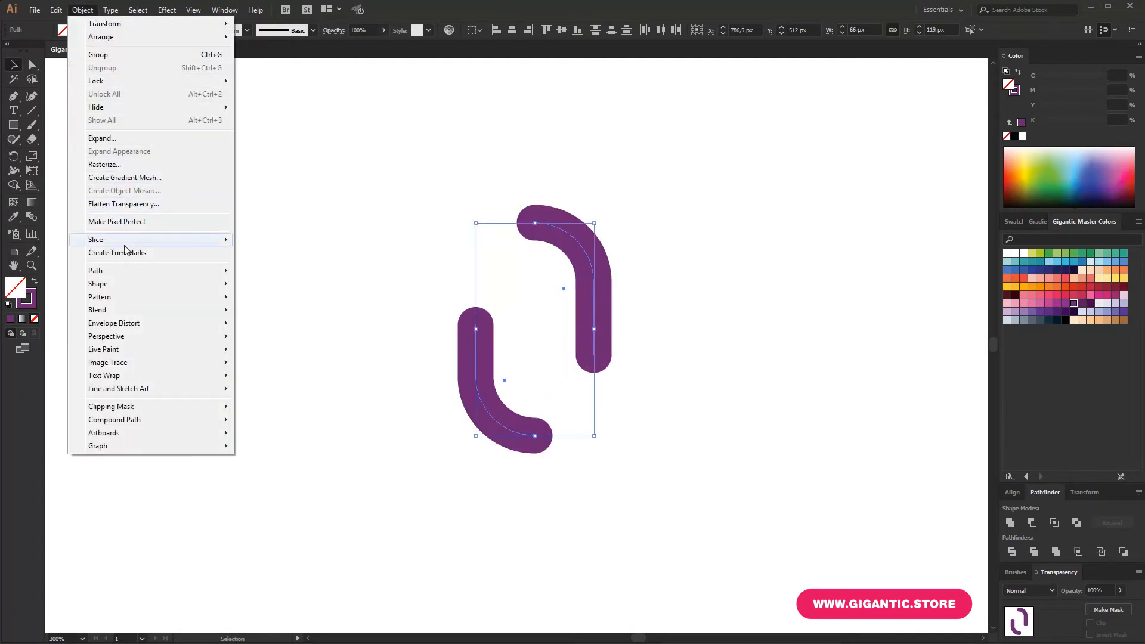
mouse_move(152, 270)
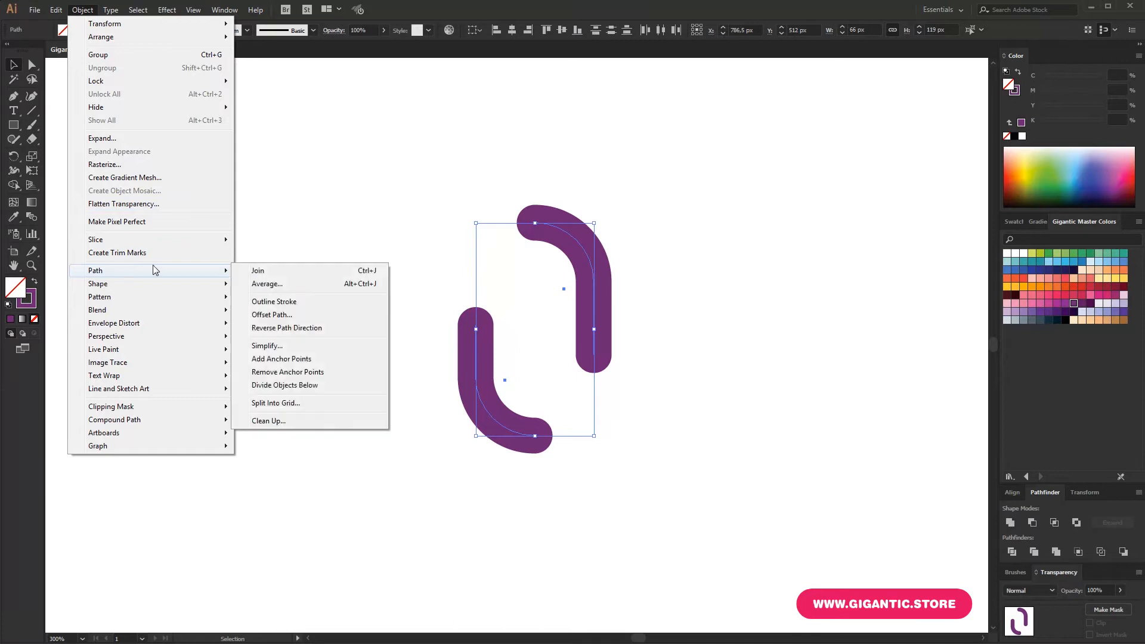
left_click(269, 301)
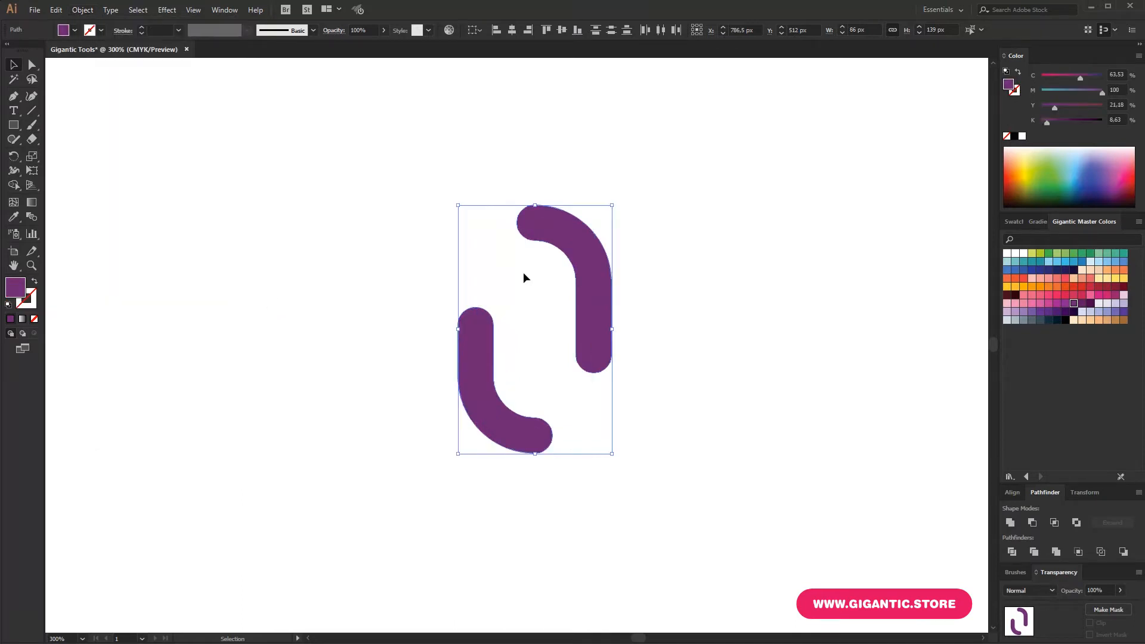
key("ctrl+g")
mouse_move(612, 205)
left_mouse_down()
mouse_move(596, 276)
mouse_move(567, 283)
mouse_move(626, 201)
left_mouse_up()
left_click(671, 241)
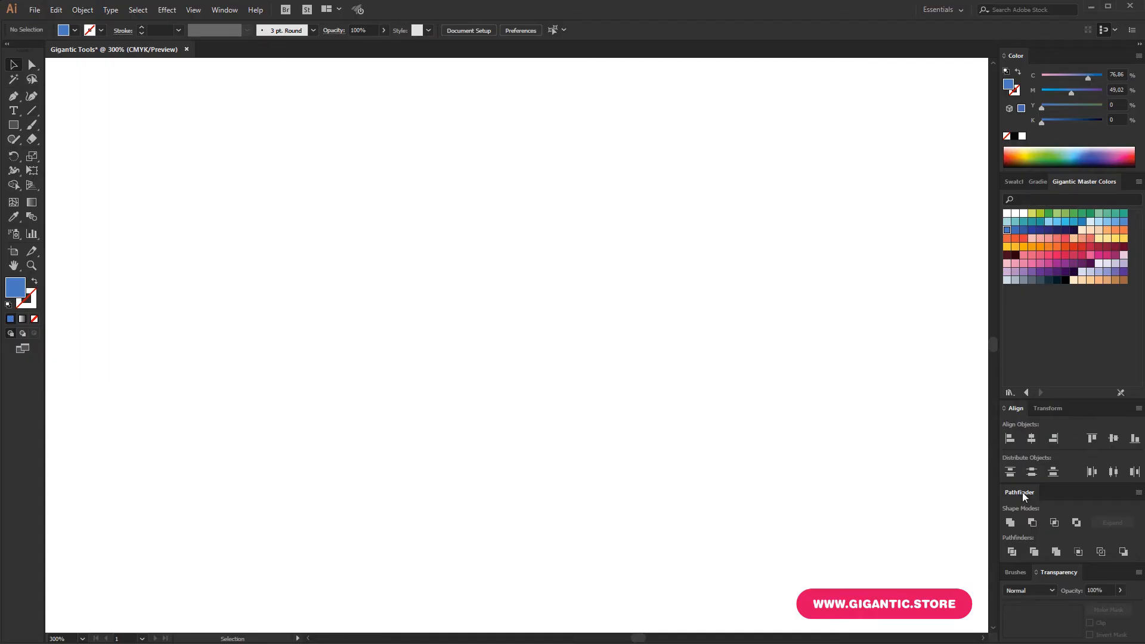
Detach the Pathfinder panel from the dock and float it over the canvas beside the drawing area.
left_click_drag(1023, 492, 728, 294)
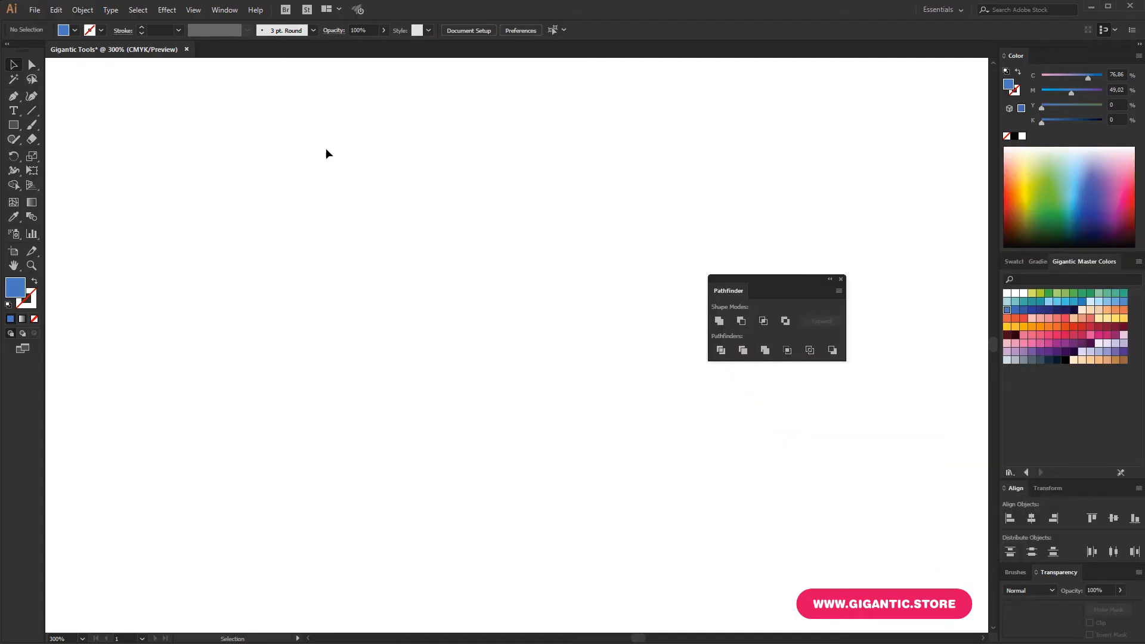
left_click(224, 9)
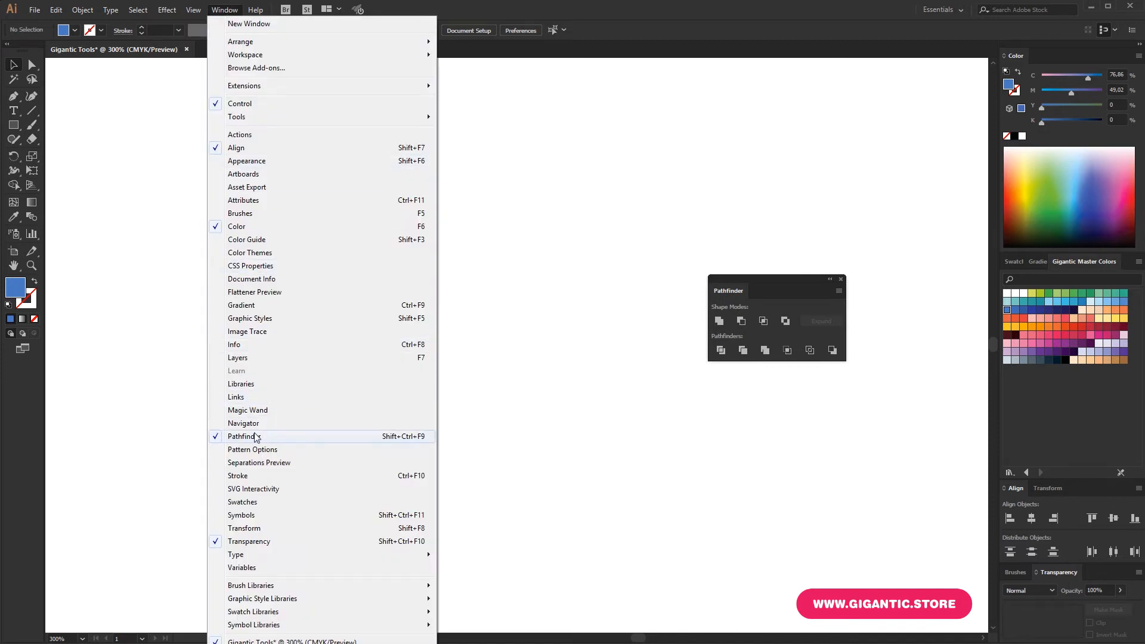
left_click(734, 293)
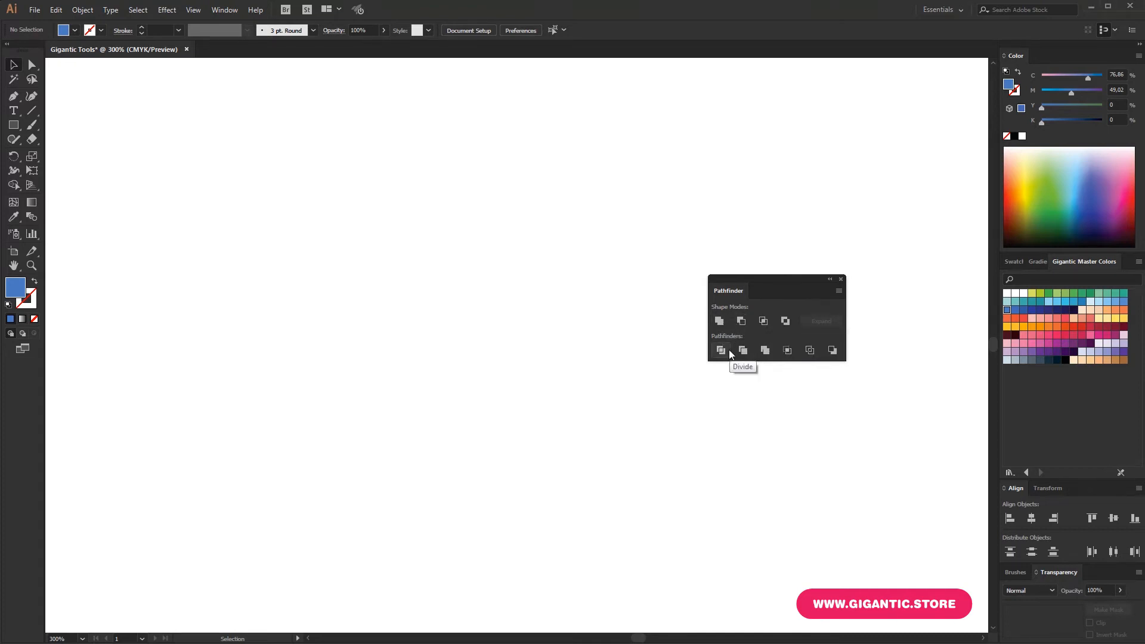
left_click_drag(729, 293, 745, 291)
Draw a blue circle about 123 px across and overlay a 52 × 196 px vertical rectangle filled light blue.
key("l")
left_click_drag(405, 247, 608, 468)
key("m")
left_click_drag(487, 335, 464, 294)
left_click_drag(425, 153, 518, 504)
left_click(1110, 303)
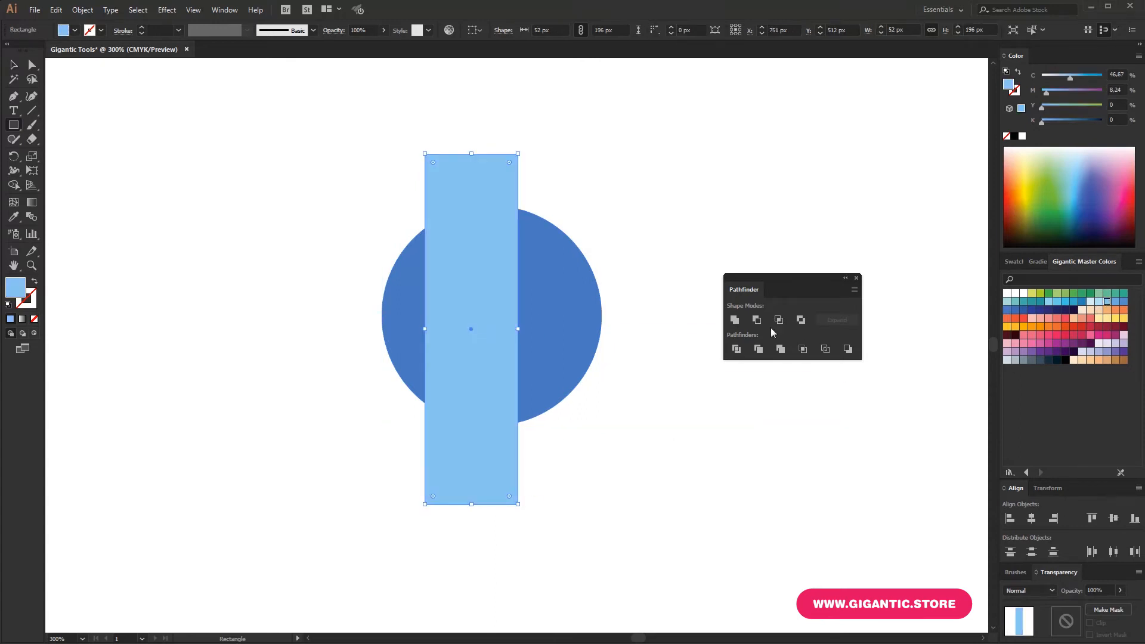
Add a narrower copy of the light blue rectangle and rotate both 45° so they cross the circle diagonally.
key("v")
left_click_drag(483, 335, 581, 329)
left_click(463, 286, "shift")
left_click_drag(584, 157, 595, 378)
left_click(567, 306)
left_click(634, 468)
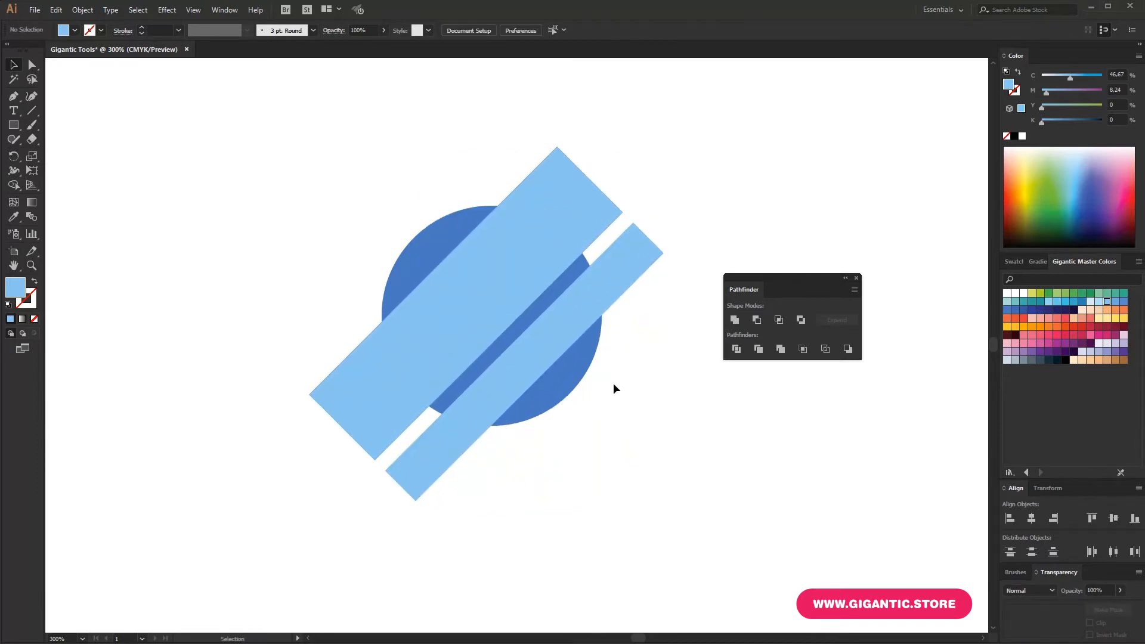
Divide the circle and both diagonal bars with the Pathfinder, and ungroup the resulting pieces.
left_click_drag(667, 159, 346, 470)
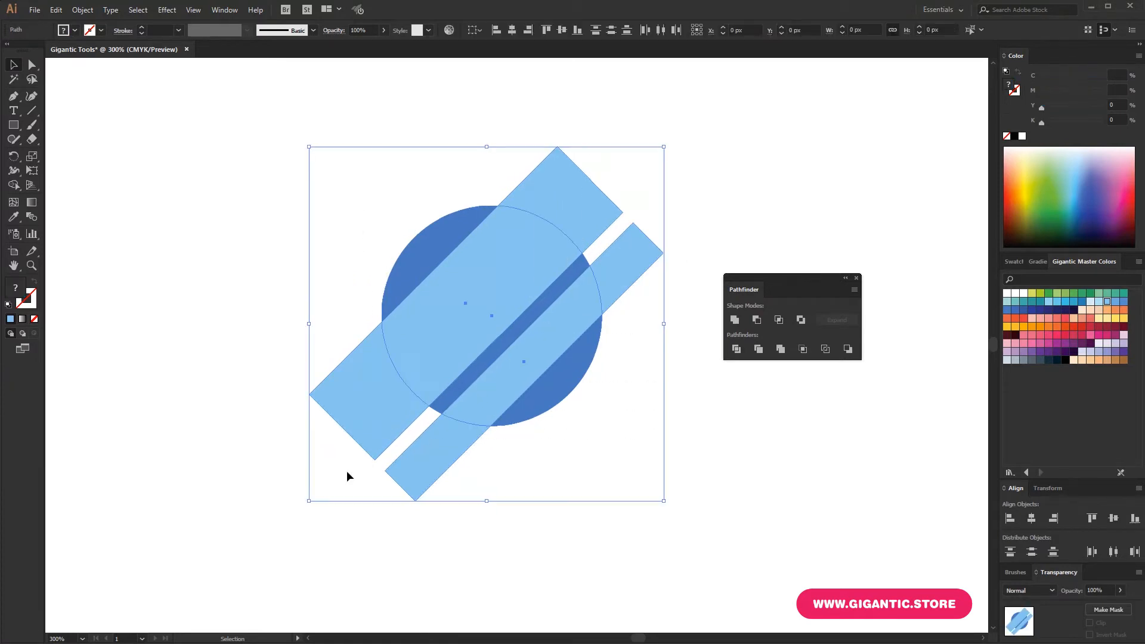
left_click(736, 349)
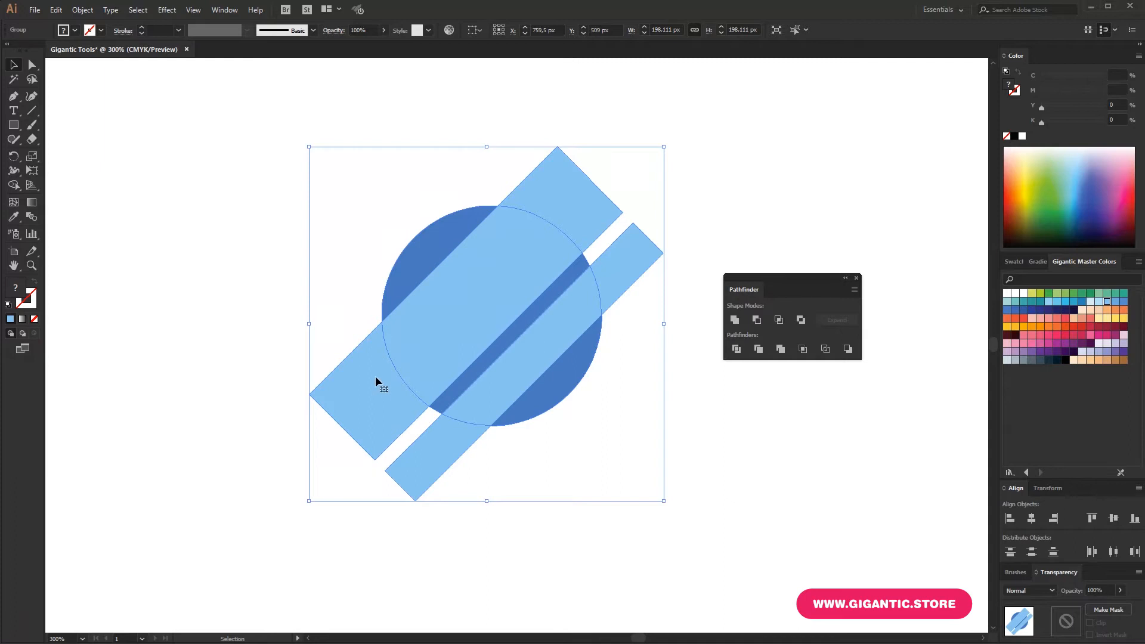
right_click(562, 311)
left_click(600, 400)
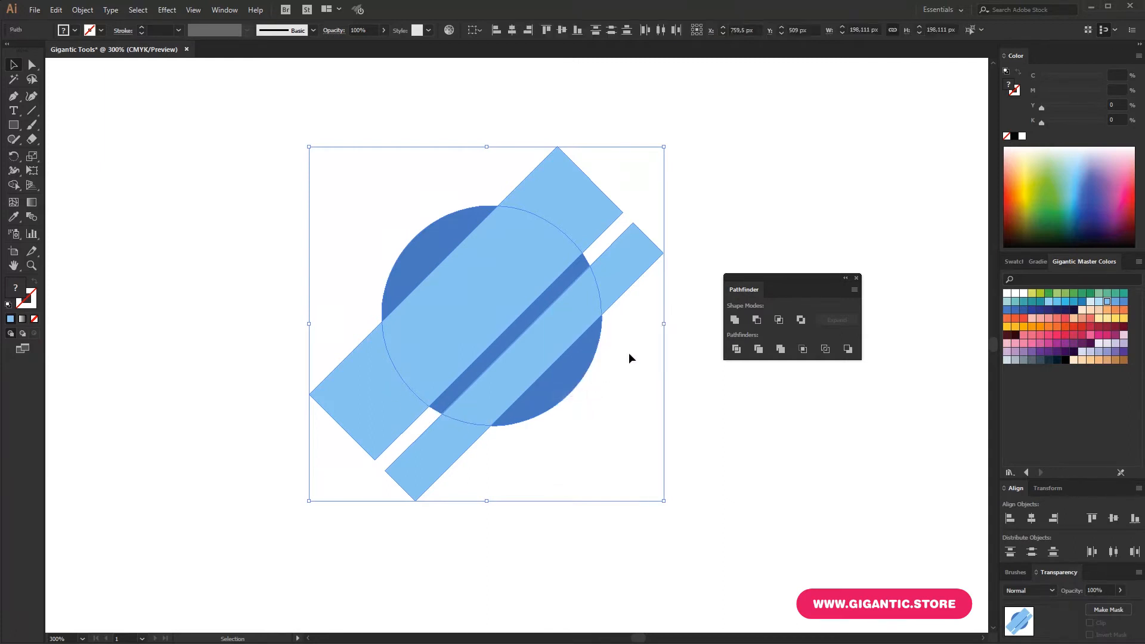
Try pulling individual divided pieces away from the circle, and undo each move.
left_click(626, 281)
left_click(567, 311)
left_click_drag(464, 294, 374, 238)
key("ctrl+z")
left_click_drag(586, 217, 590, 185)
key("ctrl+z")
left_click_drag(374, 407, 316, 398)
key("ctrl+z")
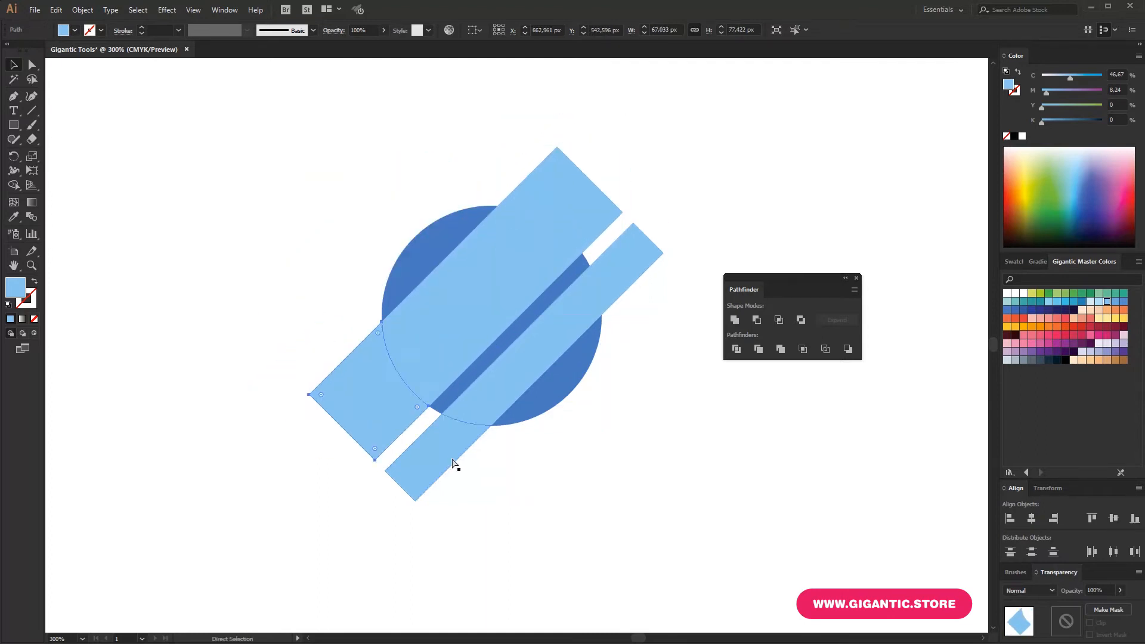
Delete the light blue bar pieces that extend outside the circle.
key("Delete")
left_click(447, 452)
key("Delete")
left_click(632, 250)
key("Delete")
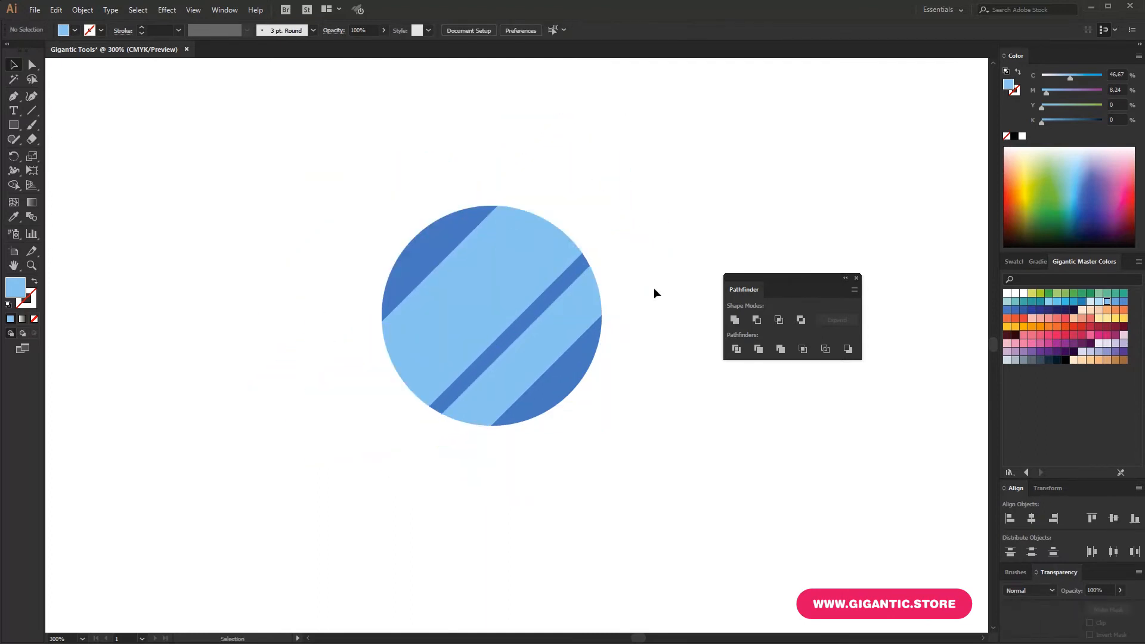
Scale the striped circle down to about 92 px and place a copy beside it.
left_click_drag(634, 175, 465, 427)
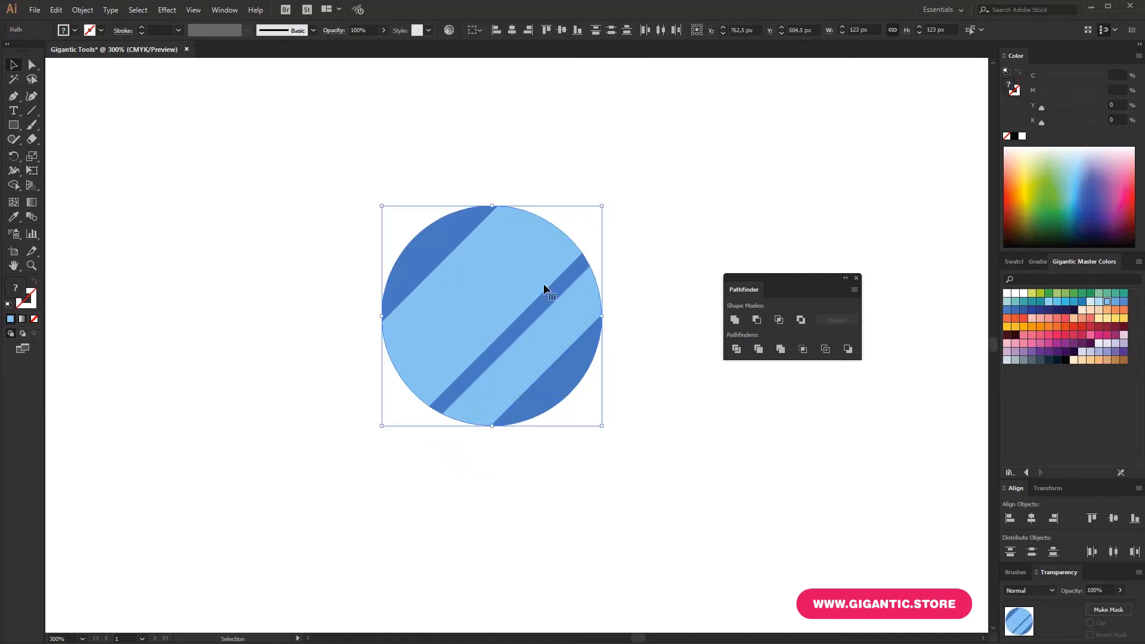
left_click_drag(603, 200, 545, 257)
left_click_drag(506, 305, 531, 337)
key("a")
key("v")
left_click(678, 528)
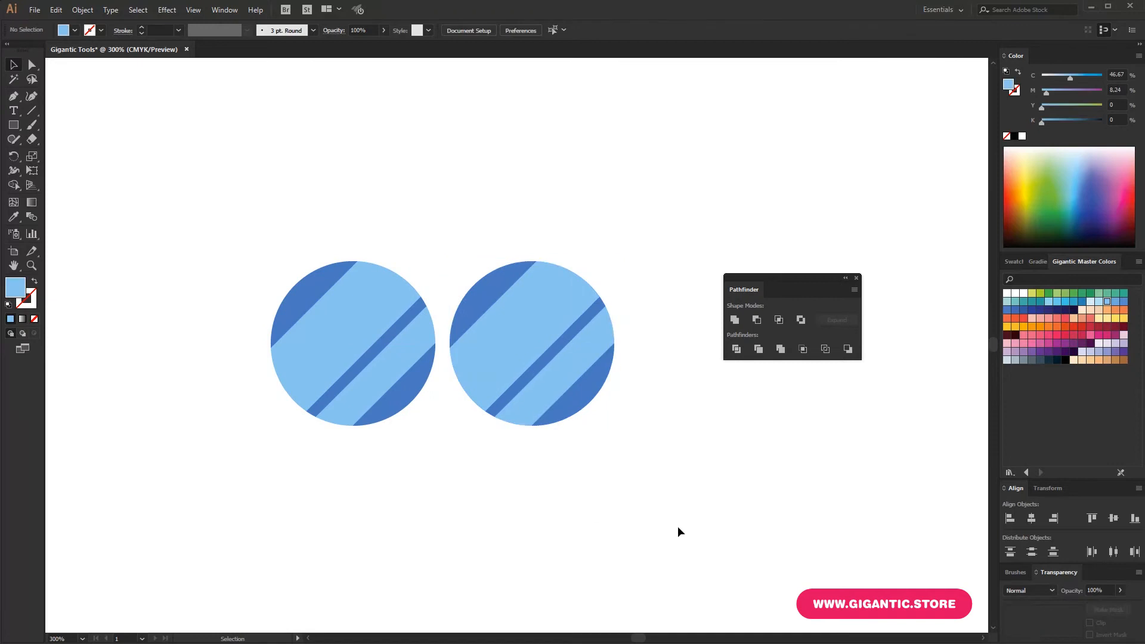
Delete the right-hand striped circle, then reposition the remaining one and scale it up to 120 px.
left_click_drag(463, 233, 619, 486)
key("Delete")
left_click_drag(469, 210, 207, 481)
left_click_drag(372, 349, 472, 297)
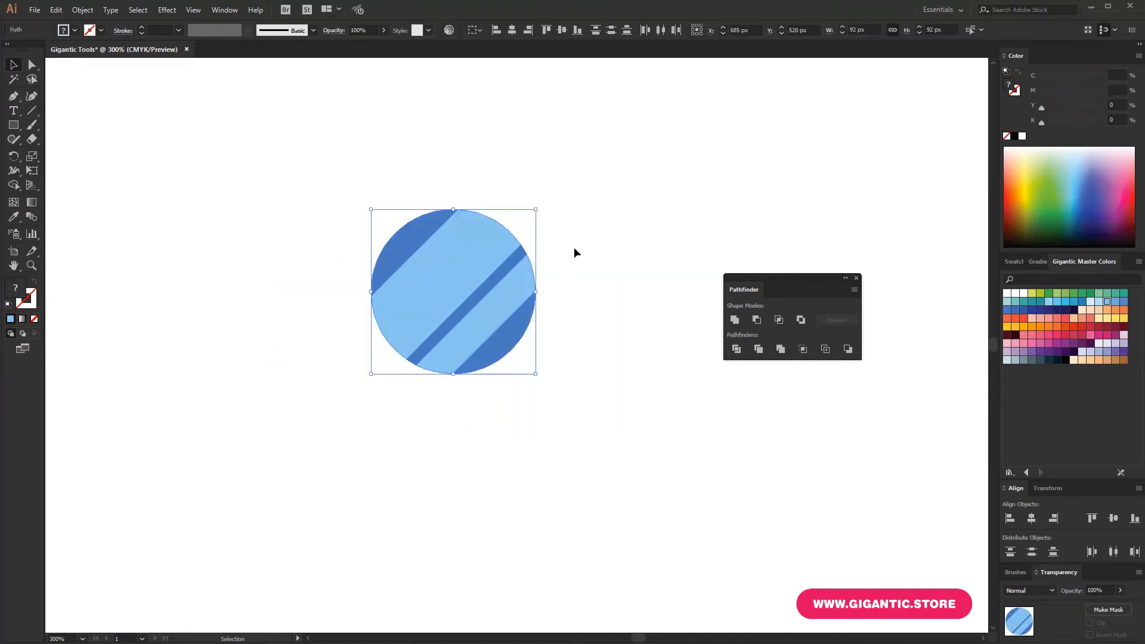
left_click_drag(535, 210, 564, 197)
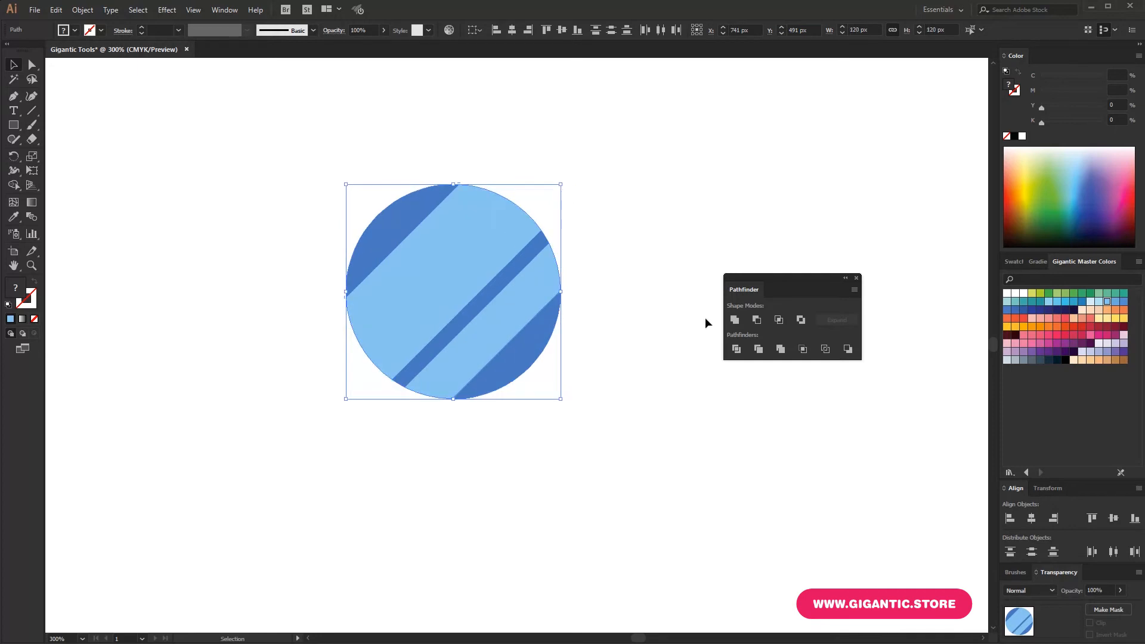
Unite the striped pieces into a single circle, fill it dark blue and place it nearer the canvas centre.
left_click(730, 321)
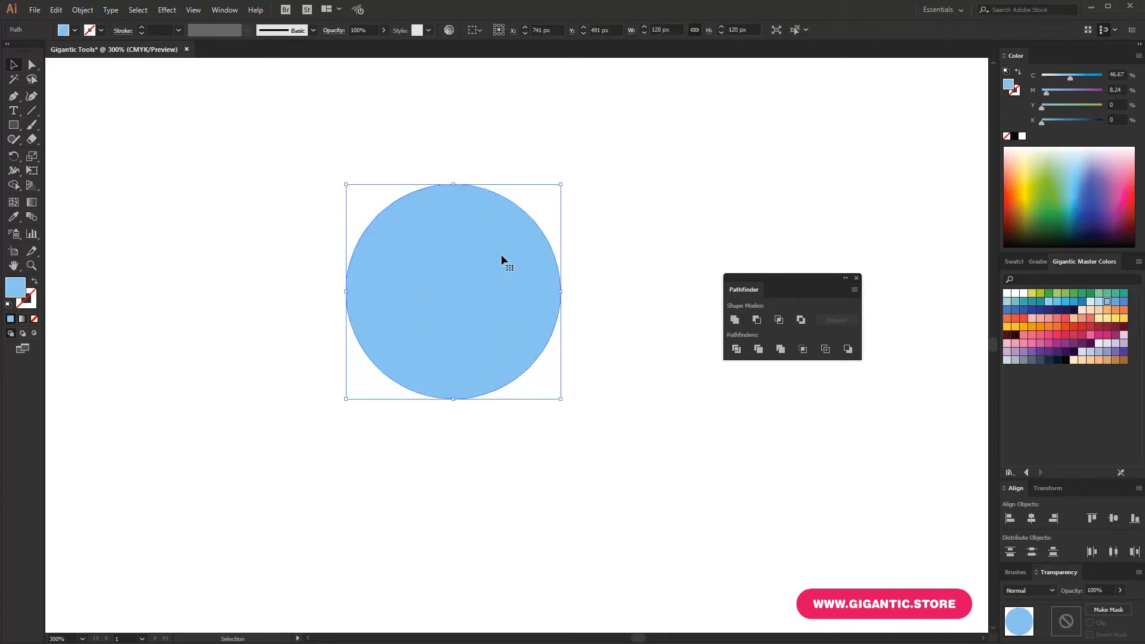
left_click(1008, 310)
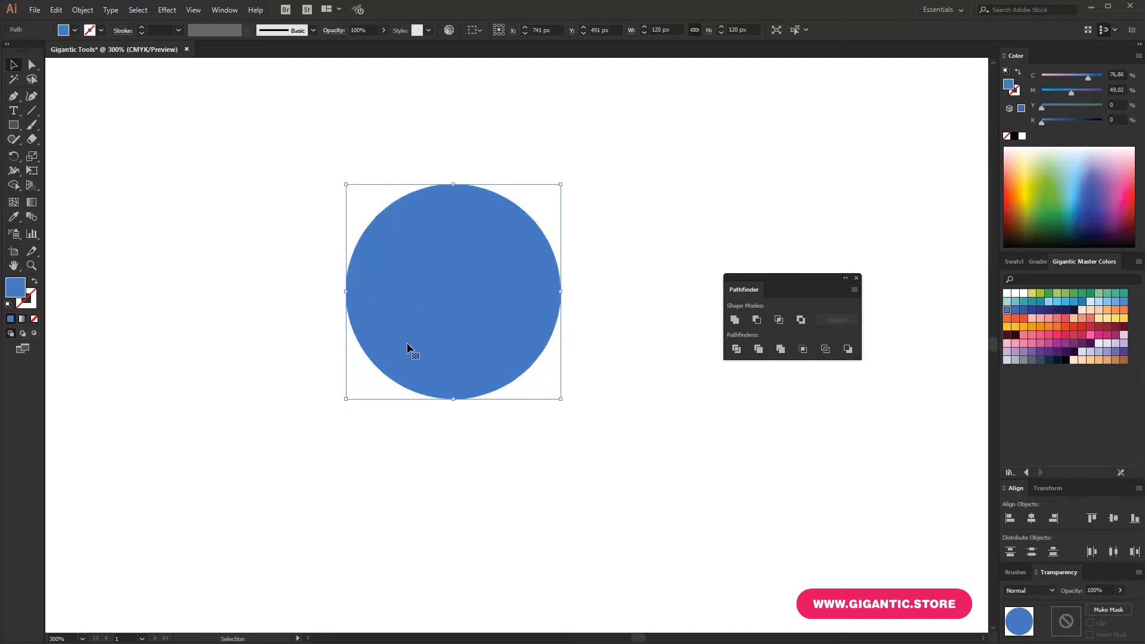
left_click_drag(438, 314, 474, 360)
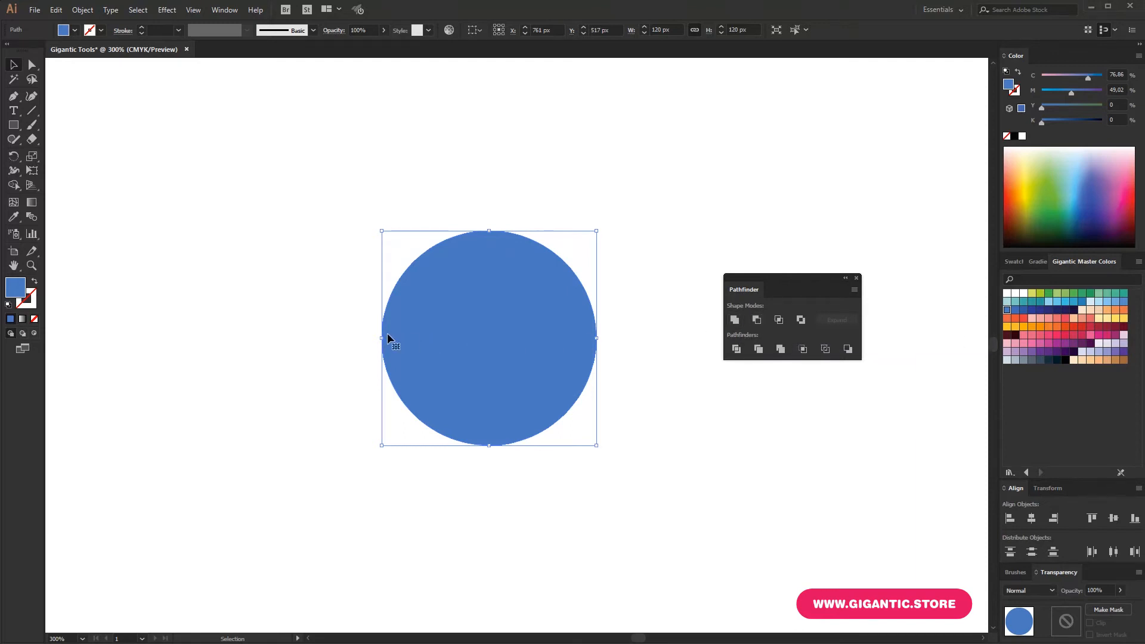
Cover the circle's upper half with a pink rectangle about 211 px wide and subtract it with Minus Front.
key("ctrl+shift+a")
key("m")
left_click_drag(279, 149, 658, 342)
left_click(1033, 343)
key("v")
left_click_drag(610, 487, 355, 247)
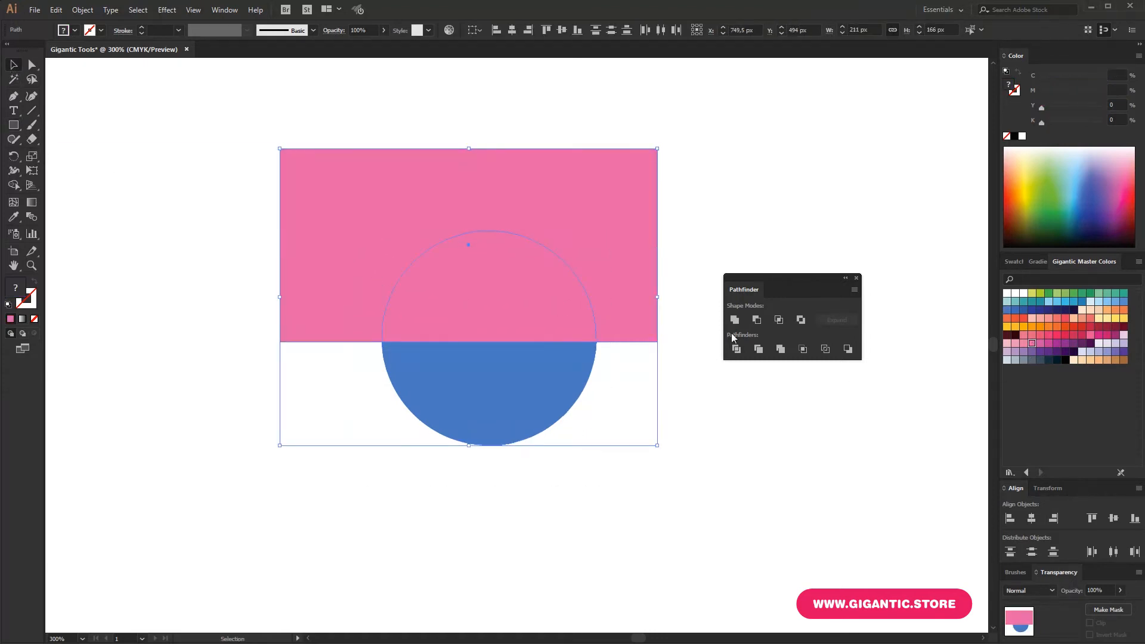
left_click(761, 321)
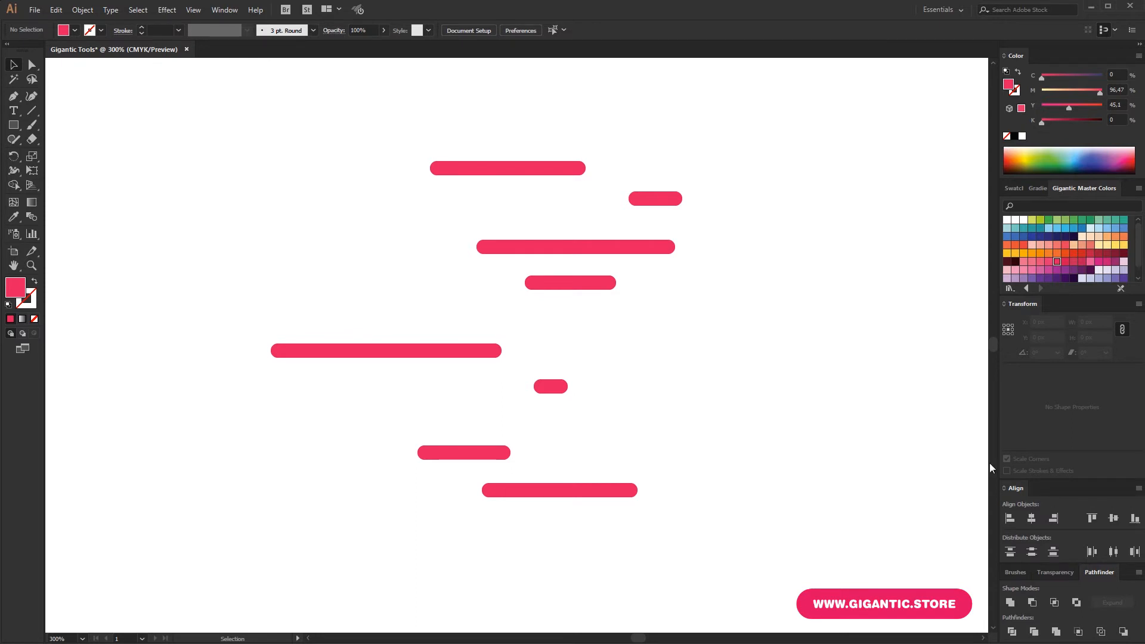
Detach the Align panel from the dock and float it over the canvas beside the pink bars.
left_click_drag(1013, 488, 787, 307)
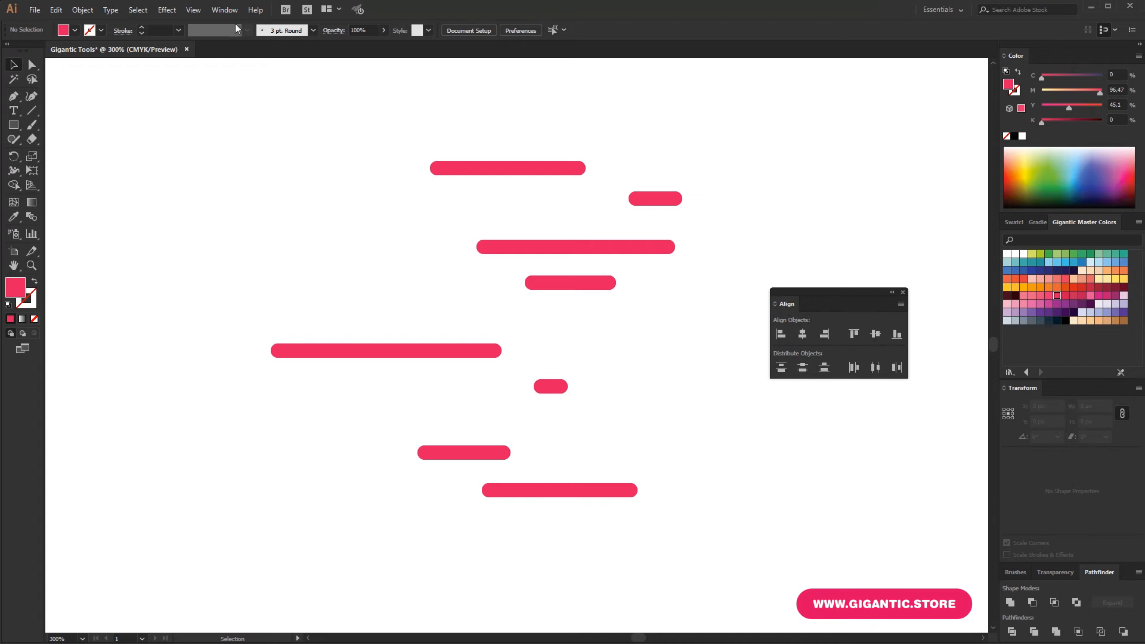
left_click(224, 10)
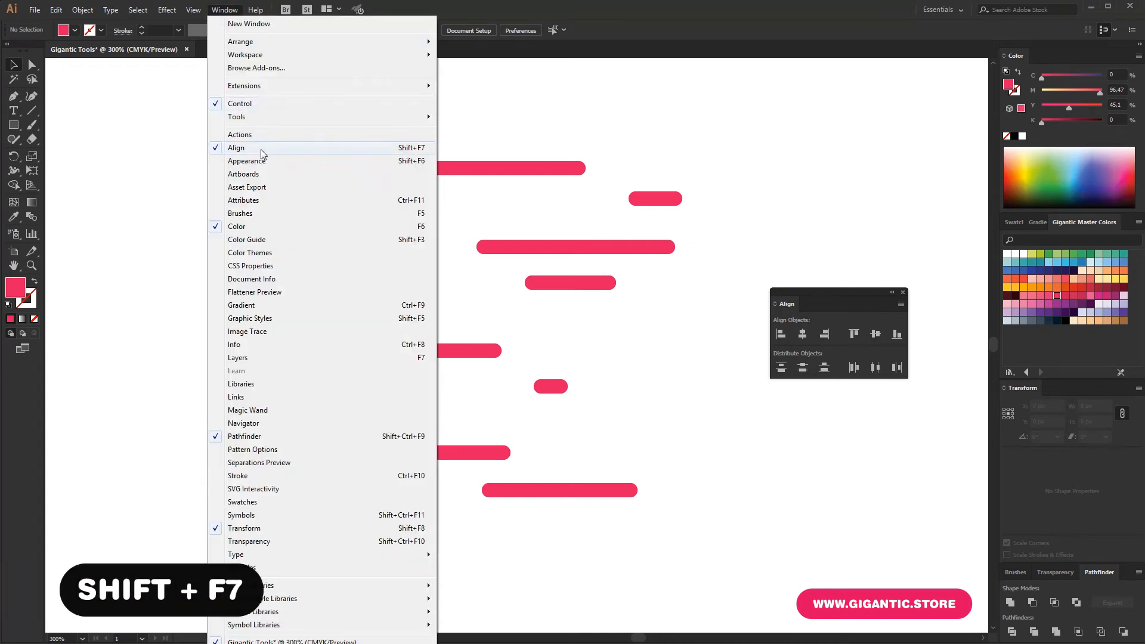
left_click(796, 310)
left_click_drag(789, 306, 797, 300)
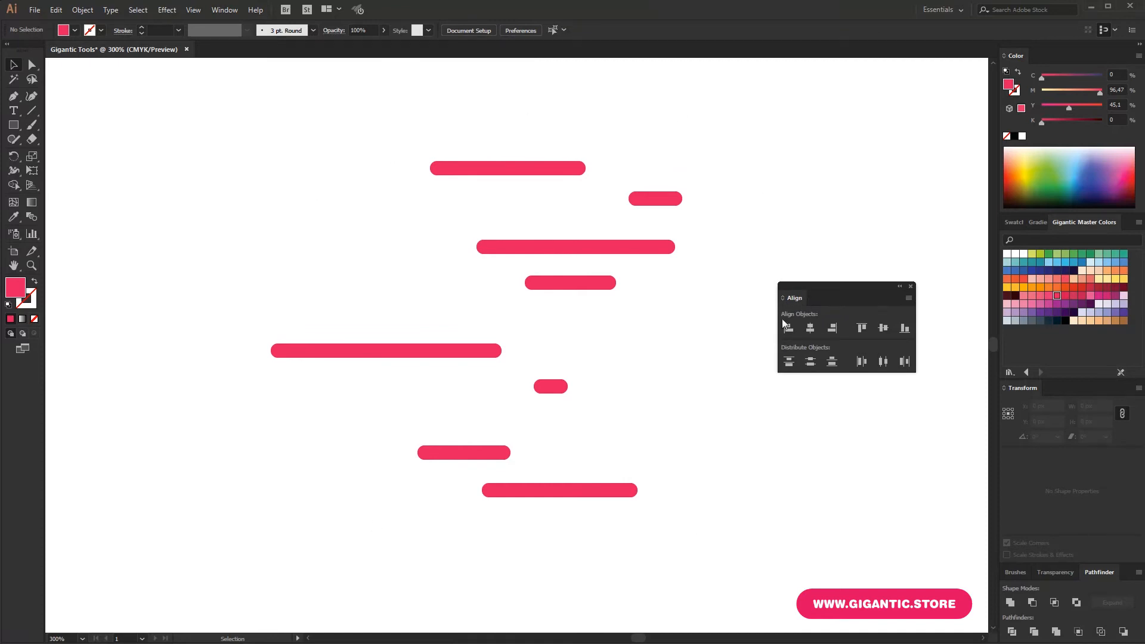
Align all eight pink bars to their horizontal centres, and deselect them.
left_click_drag(687, 125, 269, 511)
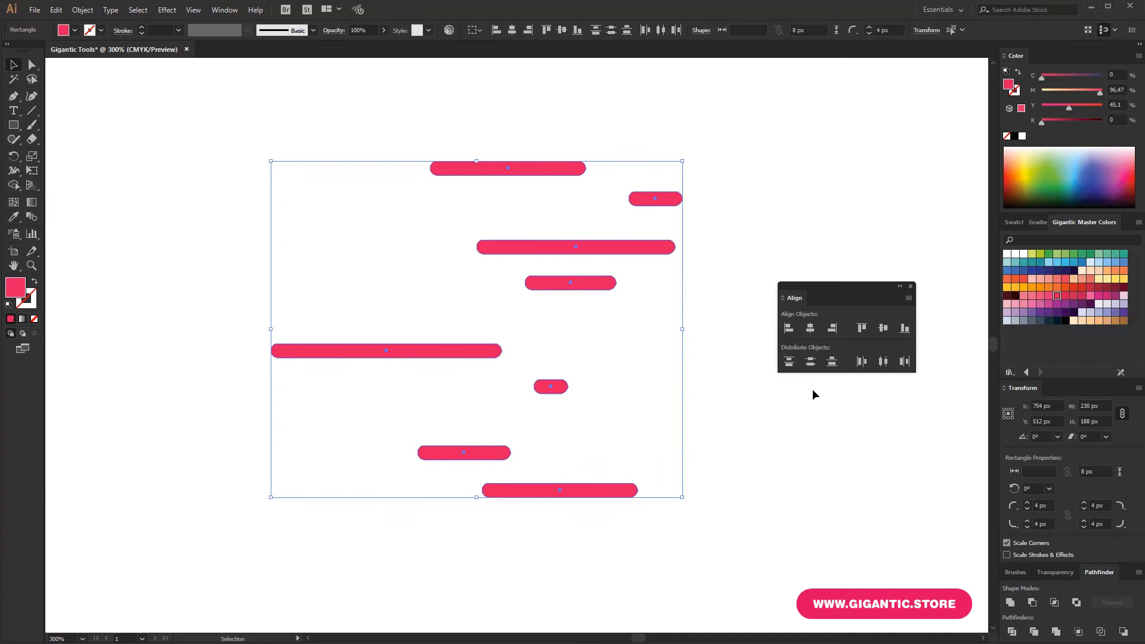
left_click(810, 329)
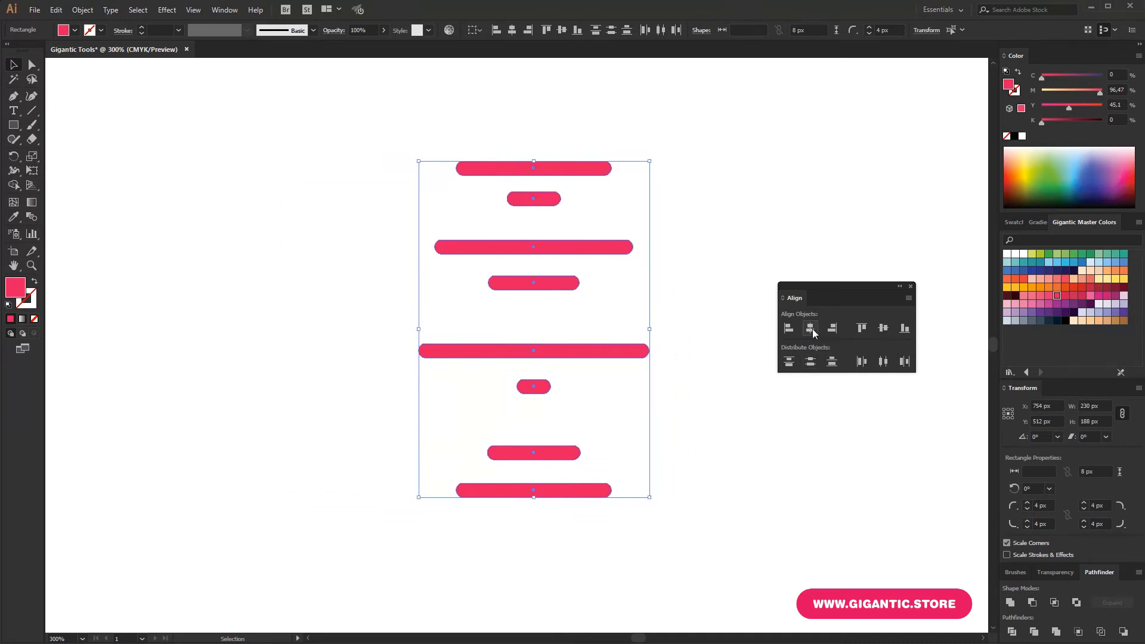
left_click(686, 322)
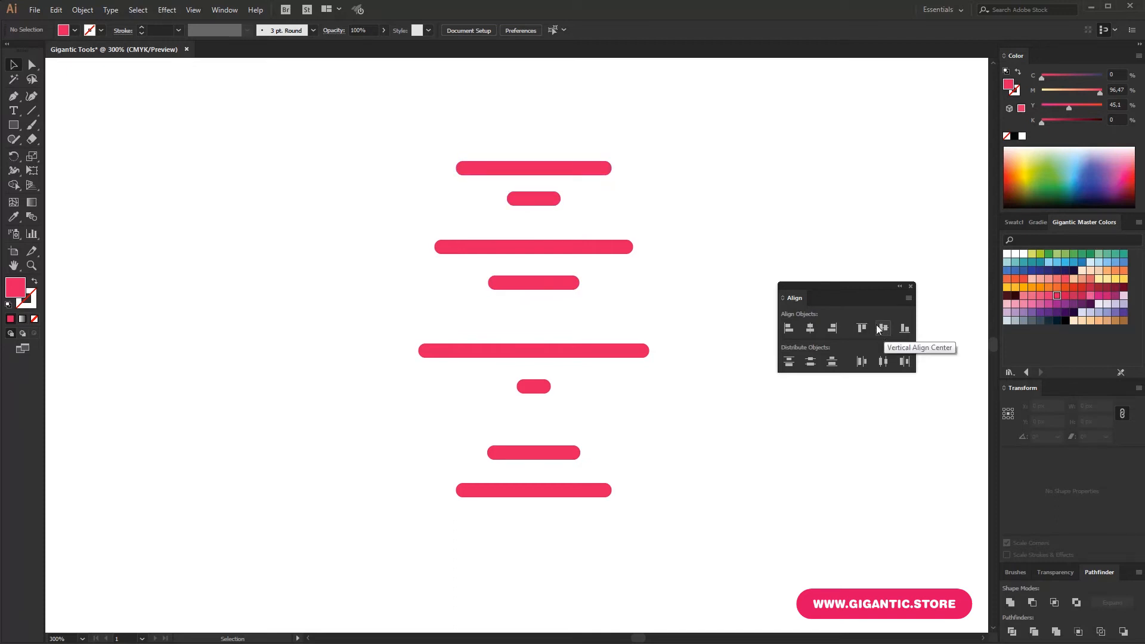
Align all the pink bars along their left edges, and then along their right edges.
left_click_drag(647, 112, 506, 502)
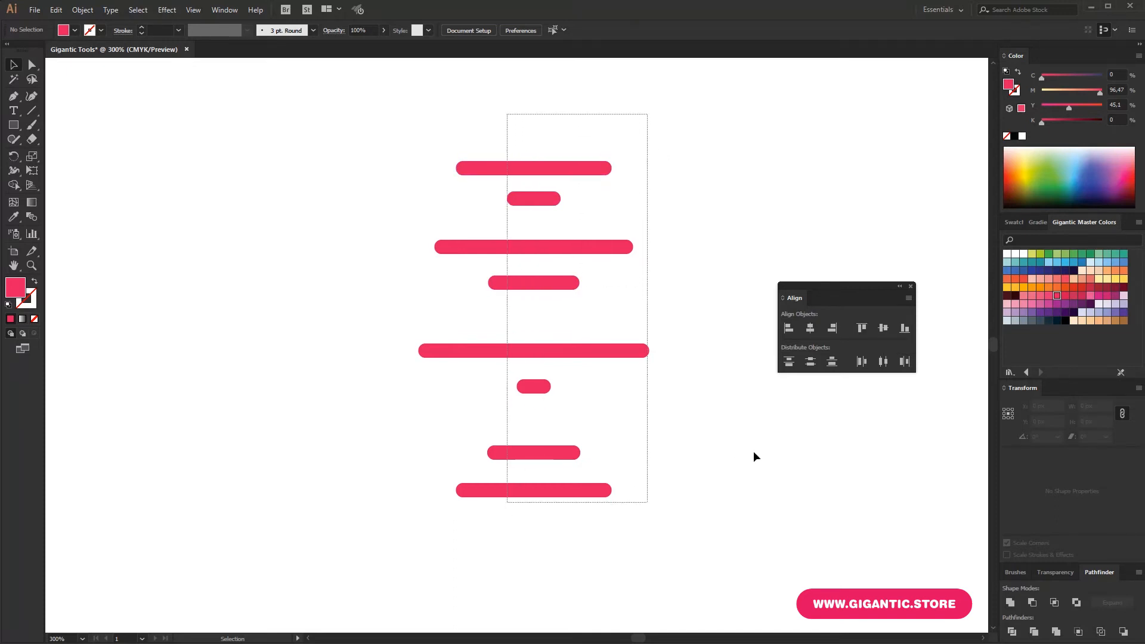
left_click(794, 331)
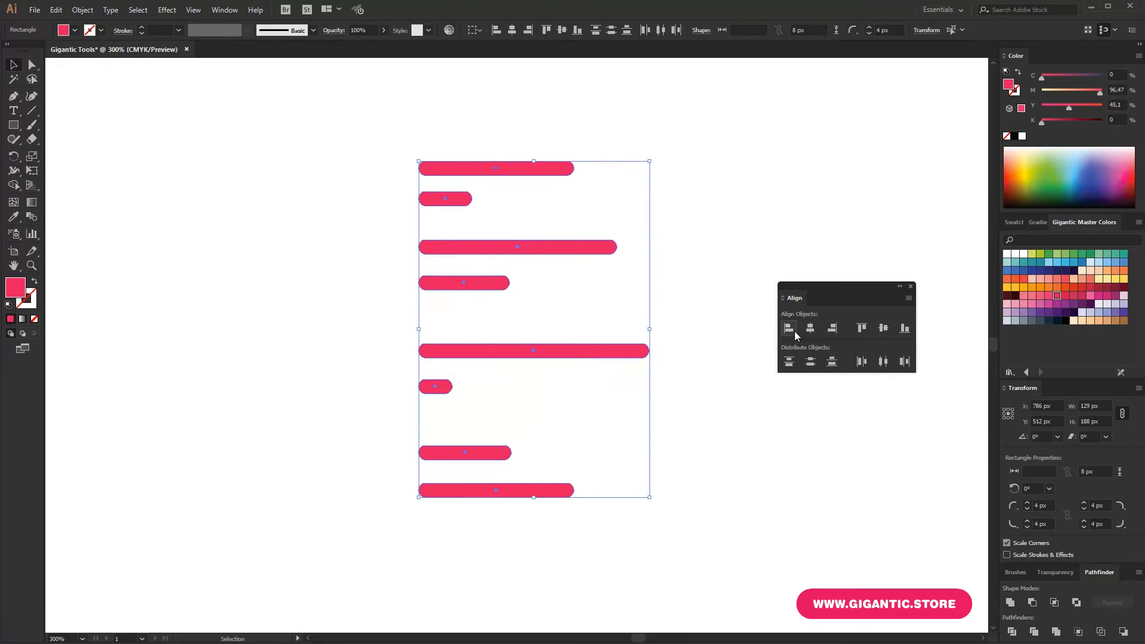
left_click(832, 329)
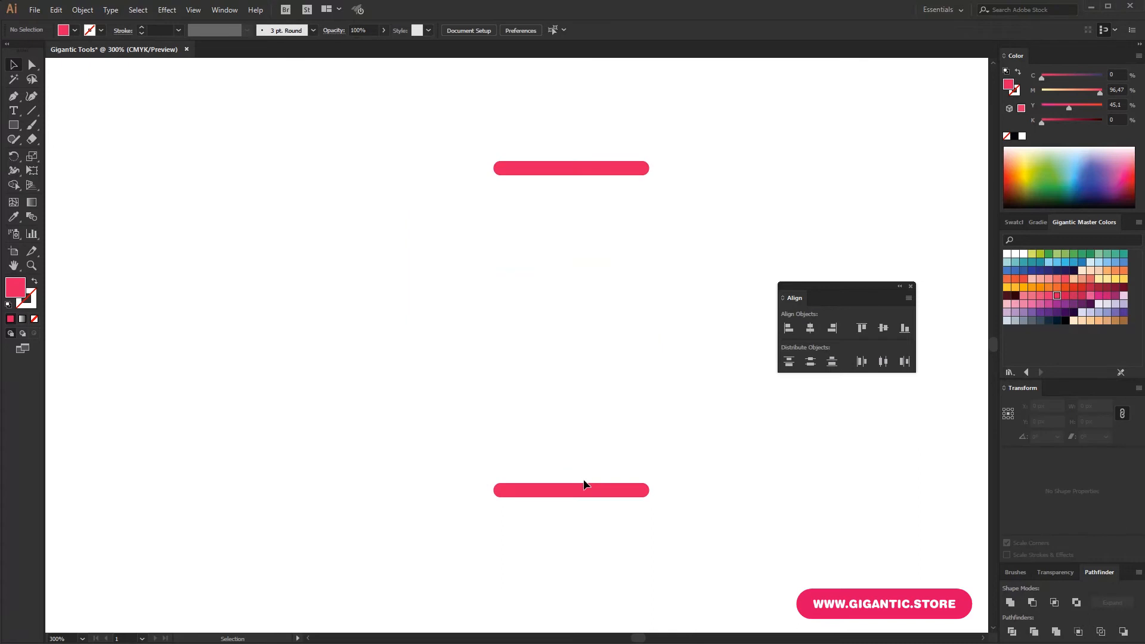
Try copying the lower pink bar in front of itself and moving the copy aside, and undo these changes.
left_click(583, 482)
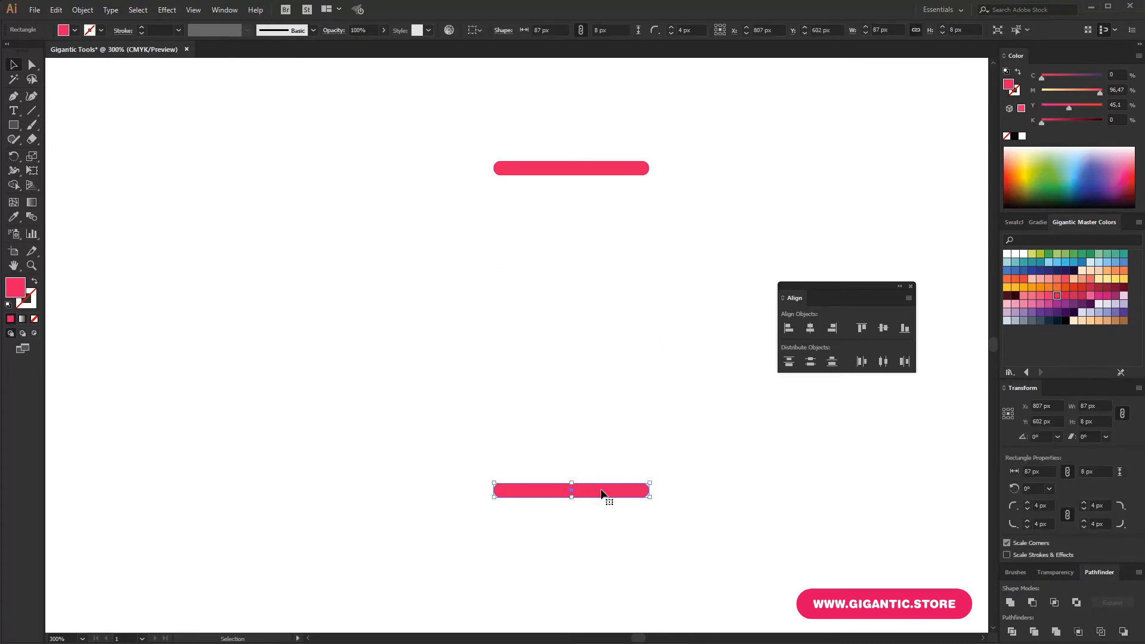
key("a")
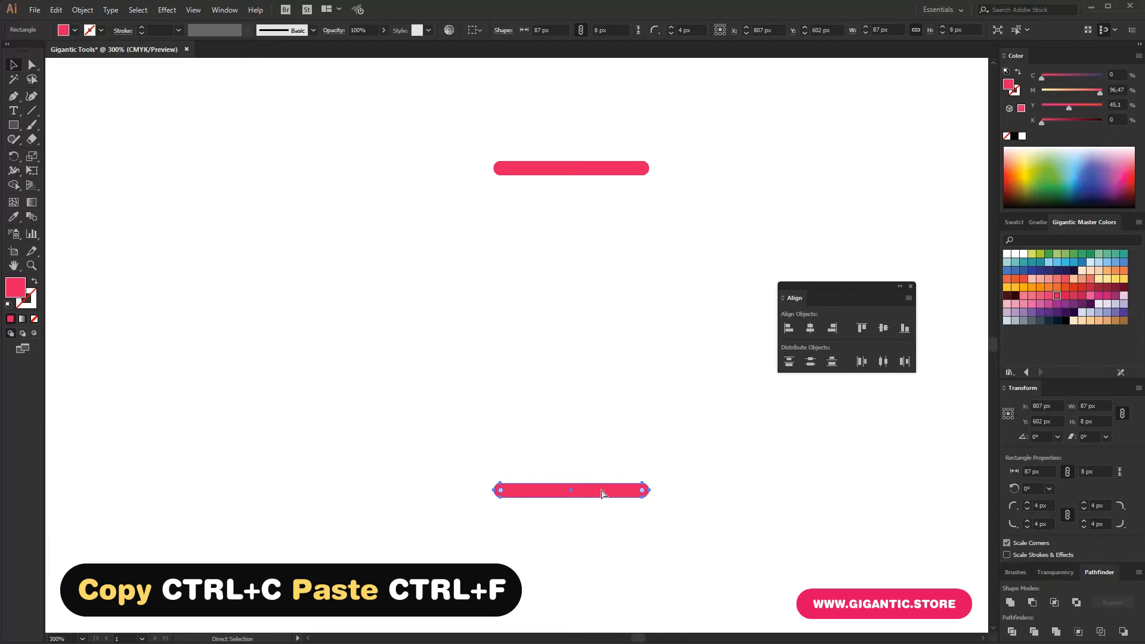
key("ctrl+f")
left_click_drag(601, 490, 525, 498)
left_click_drag(636, 491, 658, 518)
key("ctrl+z")
key("ctrl+z")
key("ctrl+z")
key("ctrl+z")
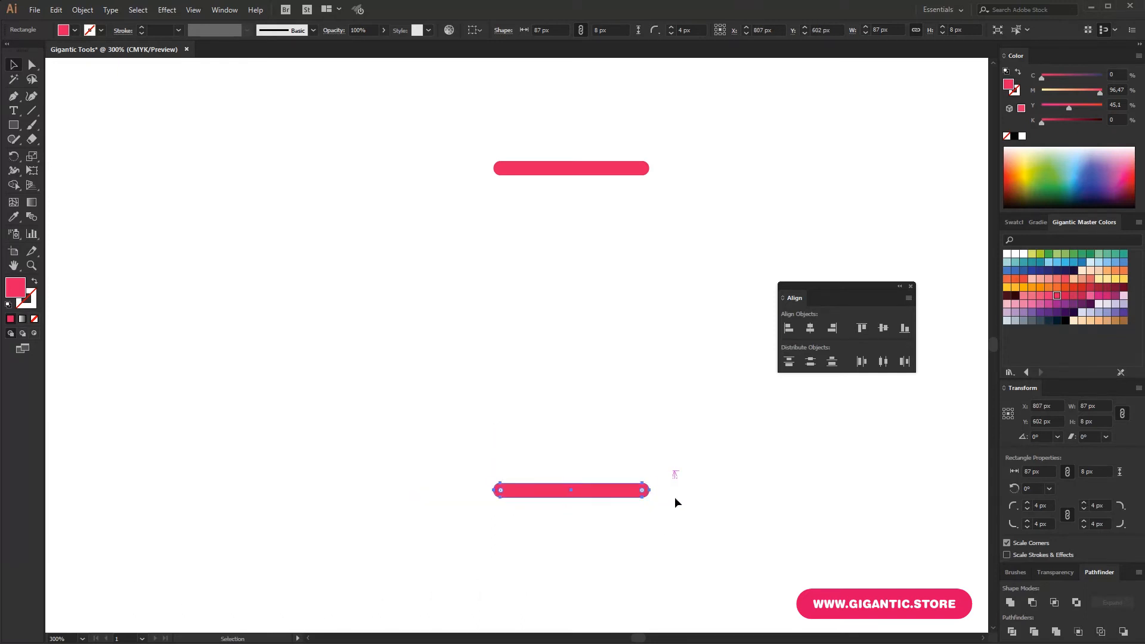
Distribute the pink bars evenly by their vertical centres.
left_click_drag(678, 137, 527, 507)
left_click(816, 362)
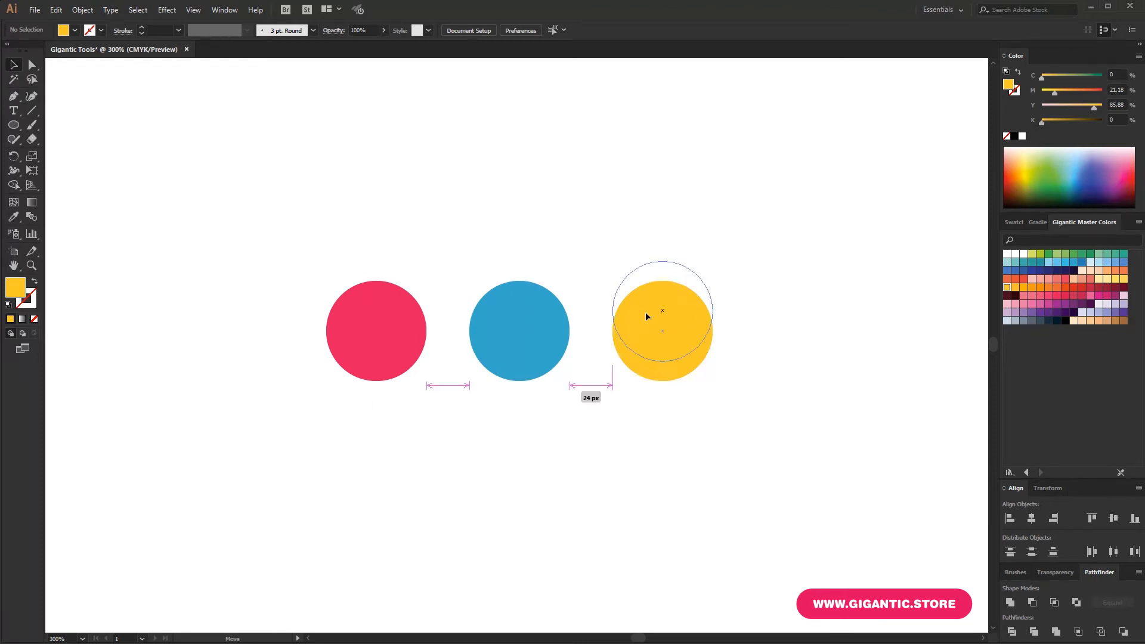
Try moving the yellow and blue circles upward individually, and undo both moves.
left_click_drag(646, 339, 645, 282)
left_click_drag(564, 357, 549, 299)
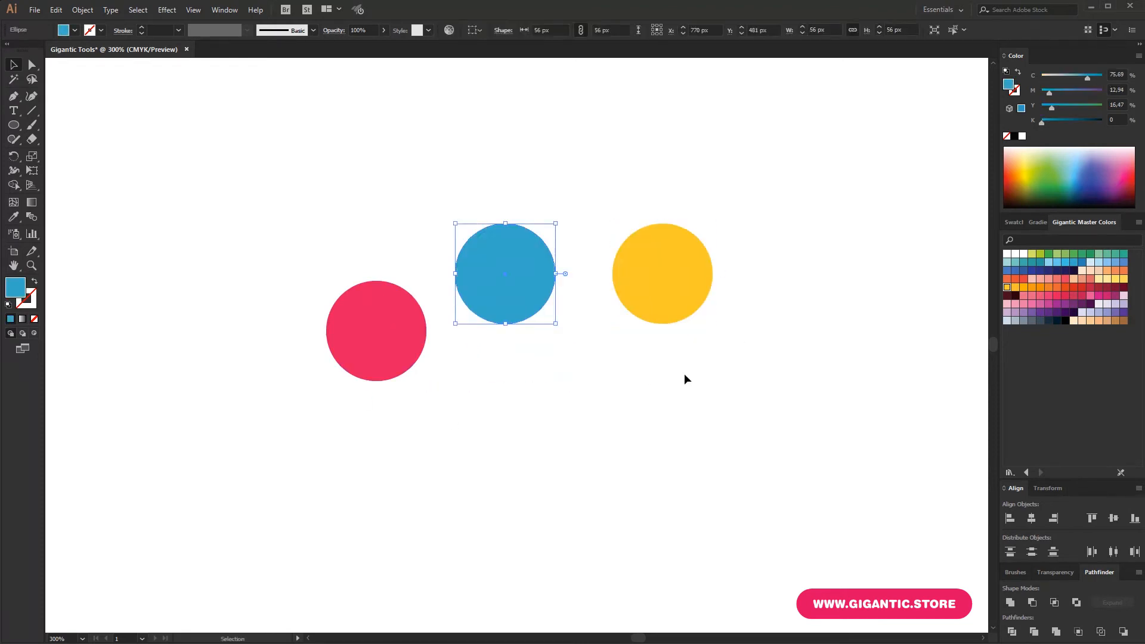
key("ctrl+z")
key("ctrl+z")
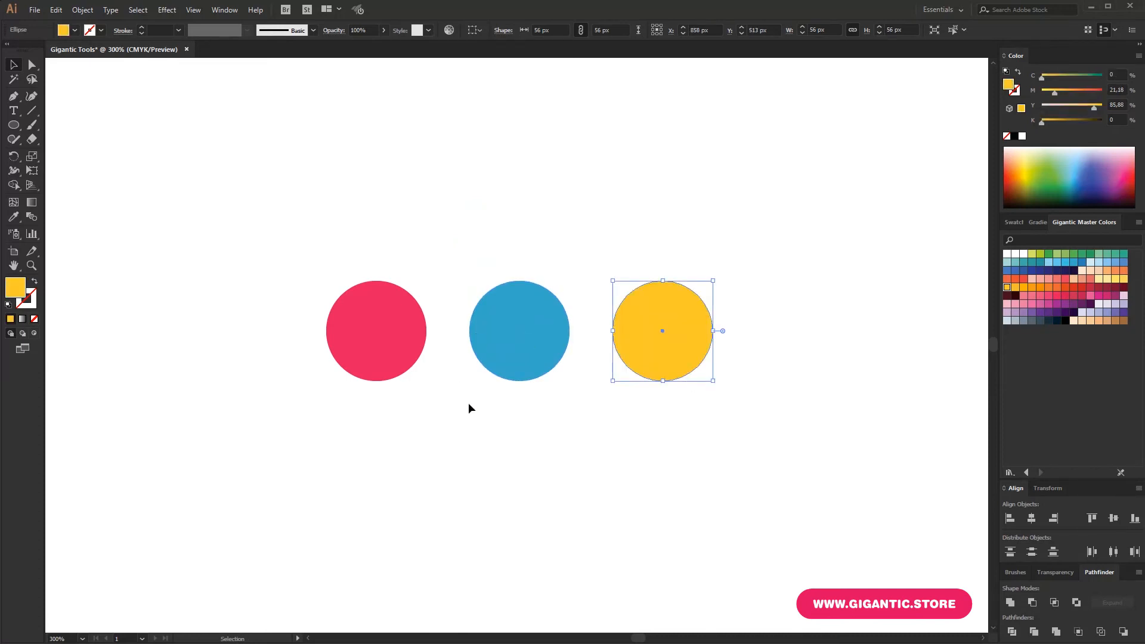
Group the pink, blue and yellow circles and move them together as one object.
left_click_drag(736, 227, 320, 394)
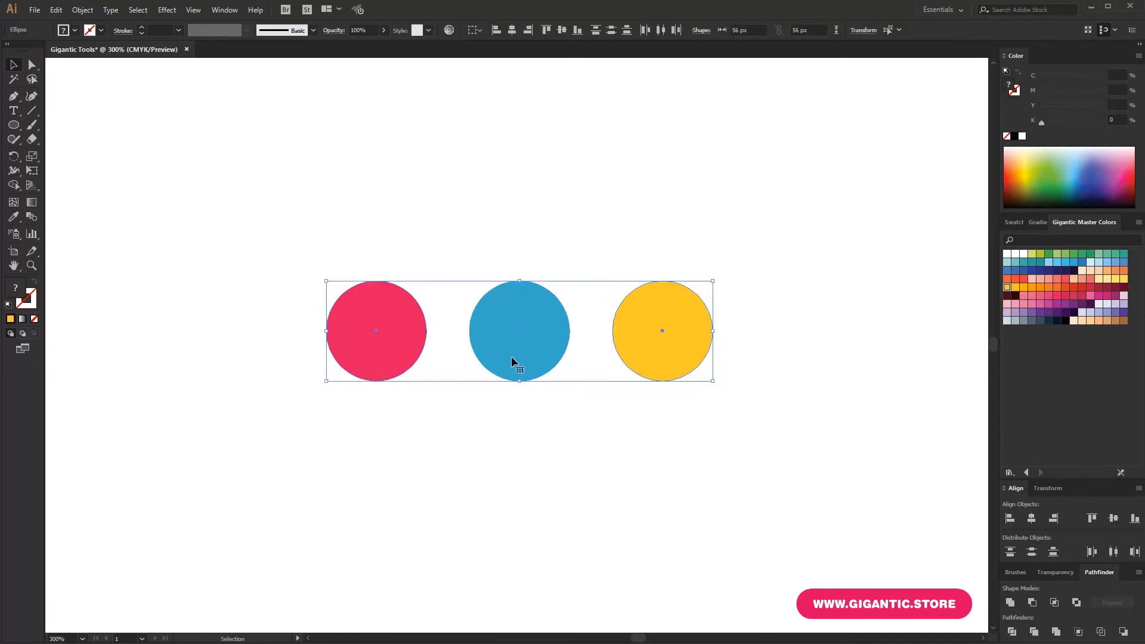
right_click(513, 350)
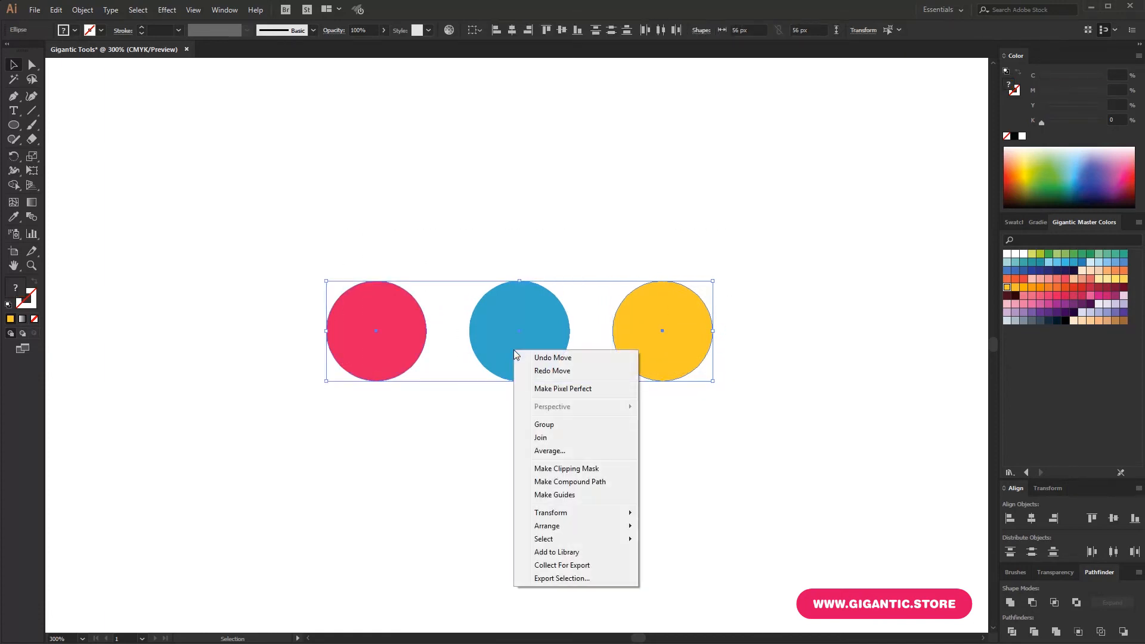
left_click(563, 423)
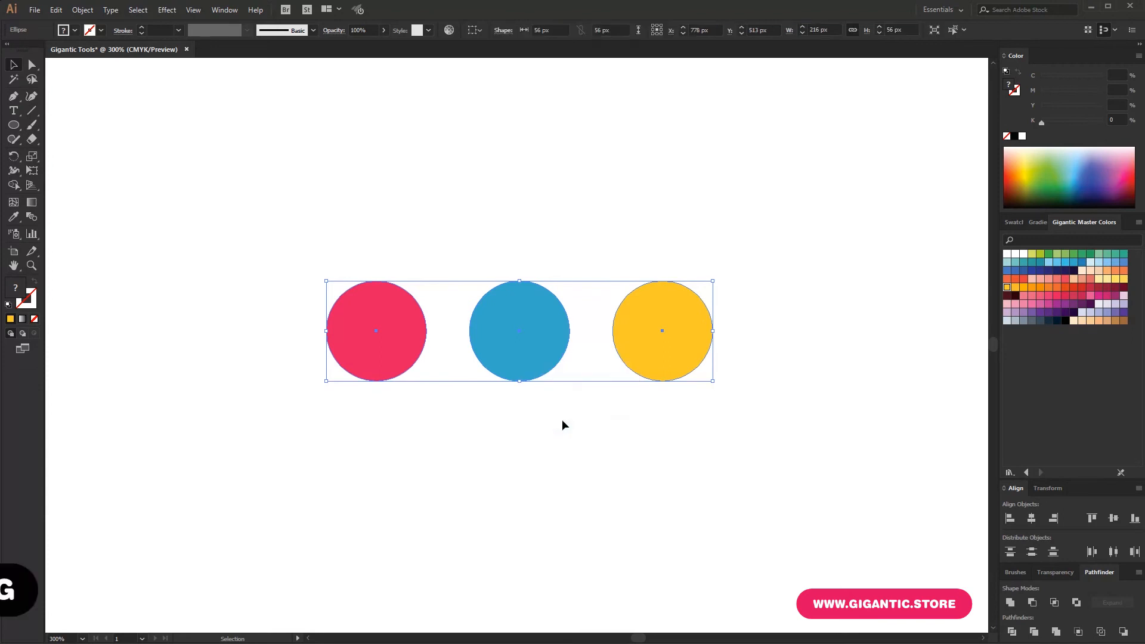
left_click_drag(528, 361, 530, 306)
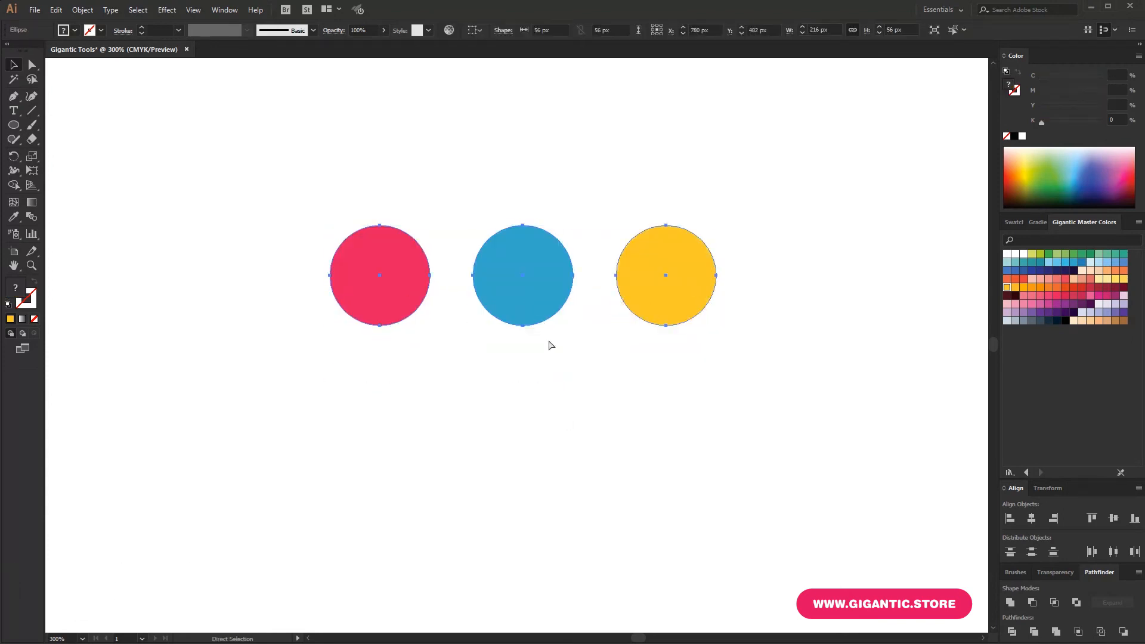
key("ctrl+z")
key("ctrl+z")
Ungroup the three circles and clear the selection.
right_click(543, 340)
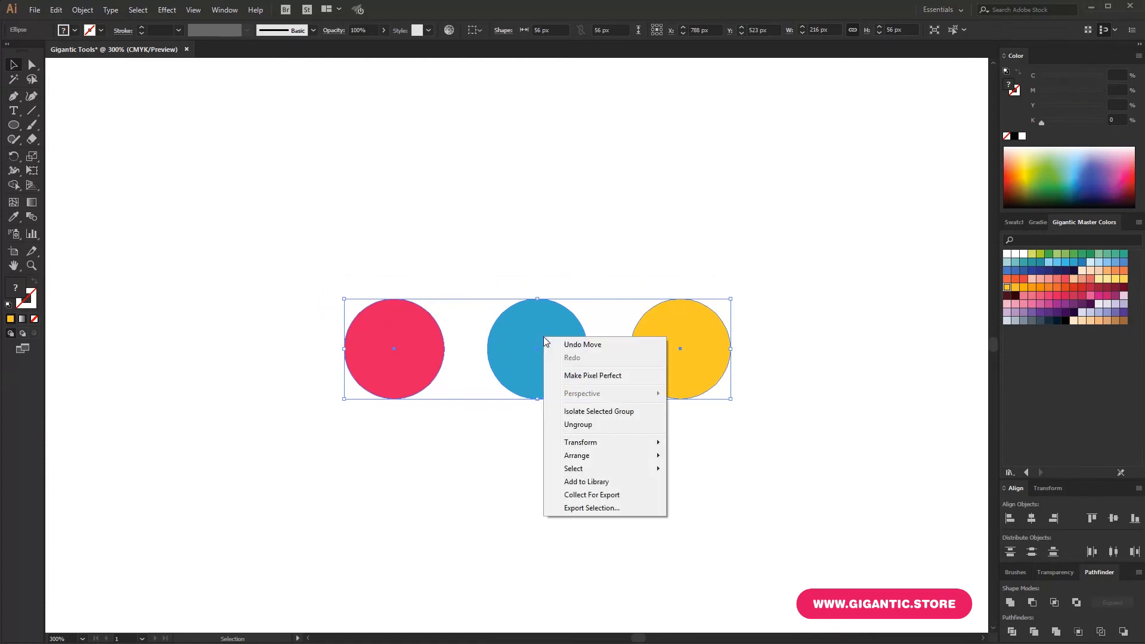
left_click(589, 425)
left_click(587, 431)
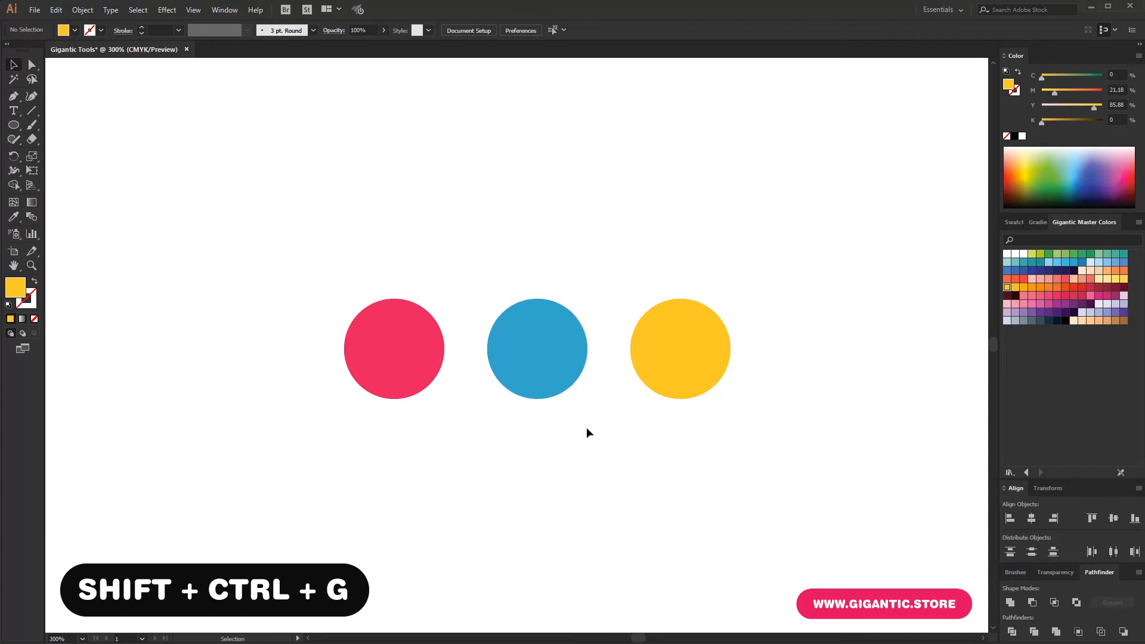
Copy the blue circle, paste it with a regular paste, and undo the paste.
left_click(557, 368)
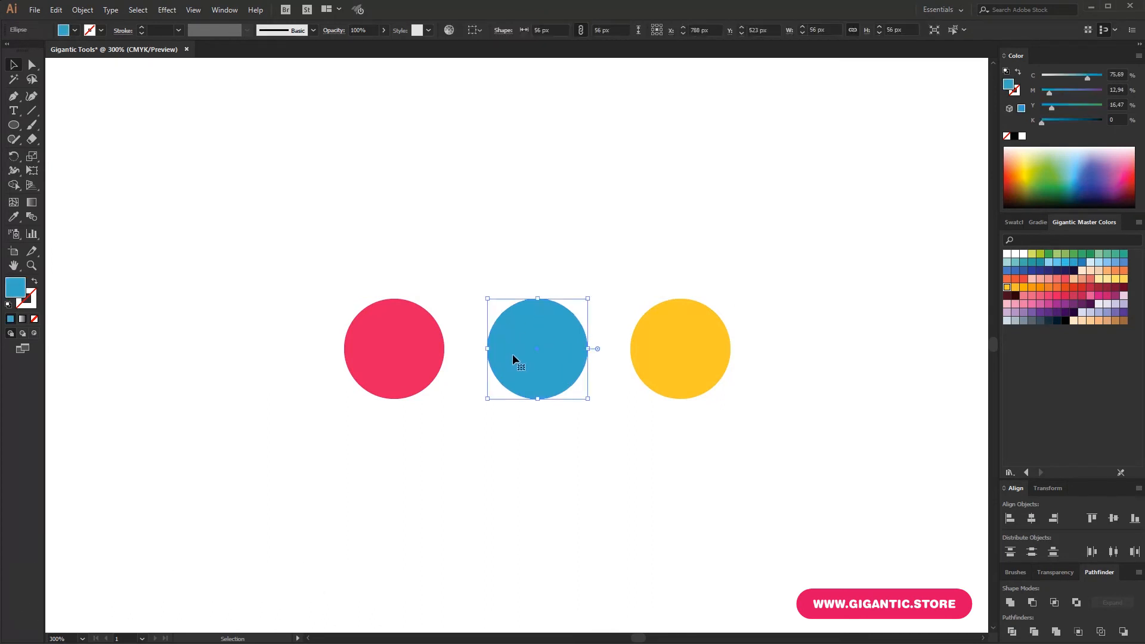
key("a")
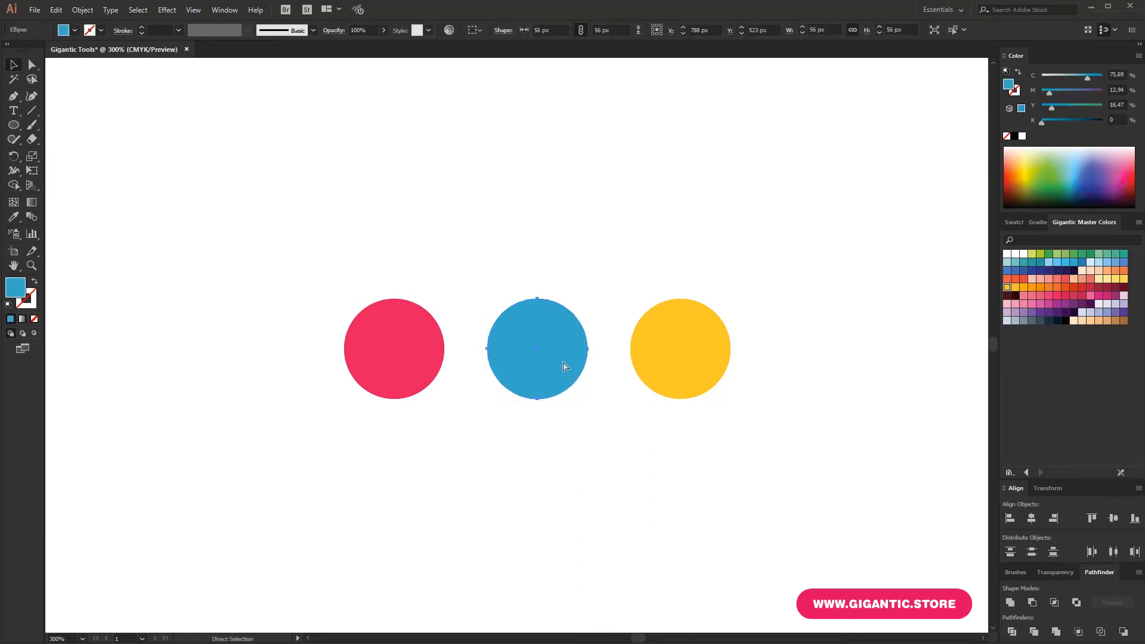
key("ctrl+v")
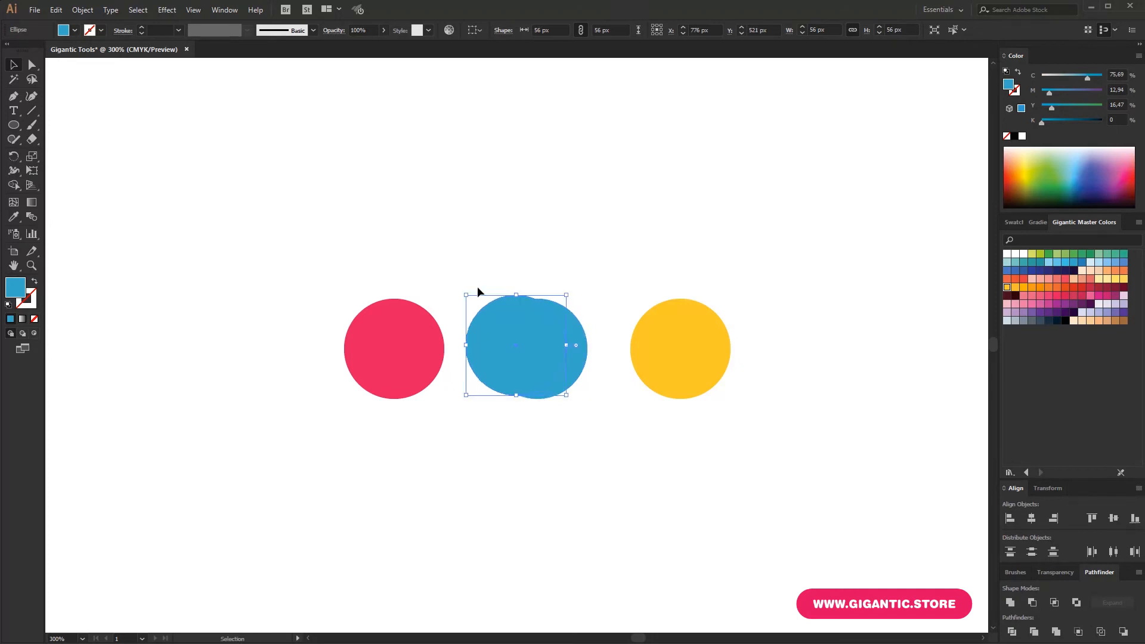
key("ctrl+z")
Move all three circles together to the upper-left area of the canvas and deselect them.
left_click_drag(727, 272, 347, 382)
left_click_drag(380, 349, 205, 143)
left_click(433, 358)
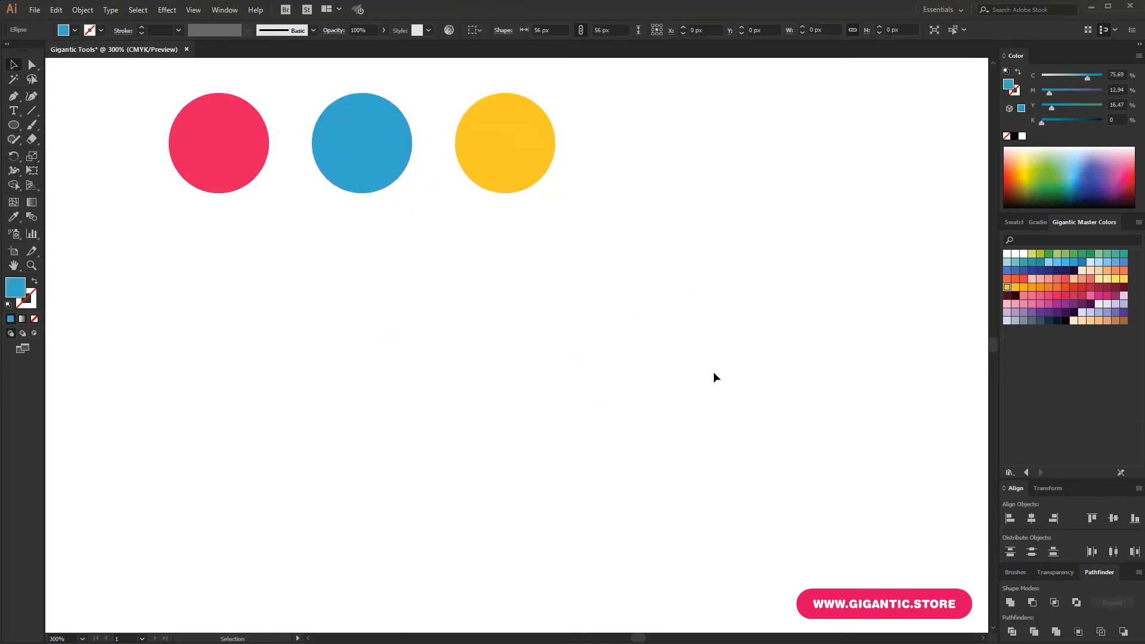
Try a regular paste of the blue circle and a paste in front of the original, shifting that copy aside, and undo both.
key("ctrl+v")
key("ctrl+z")
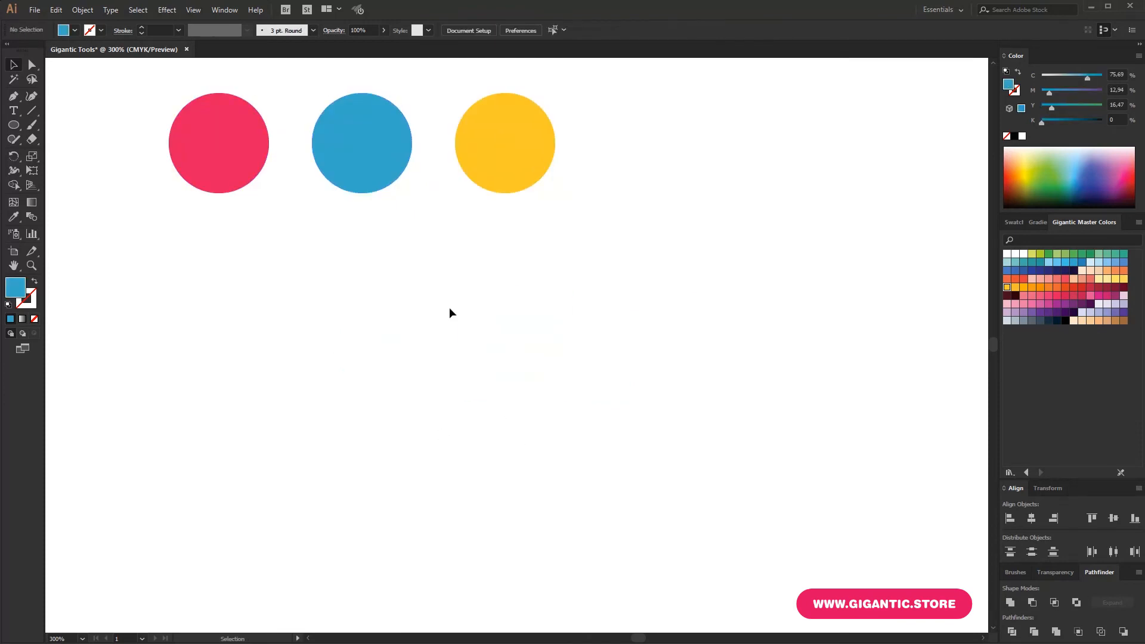
left_click(373, 128)
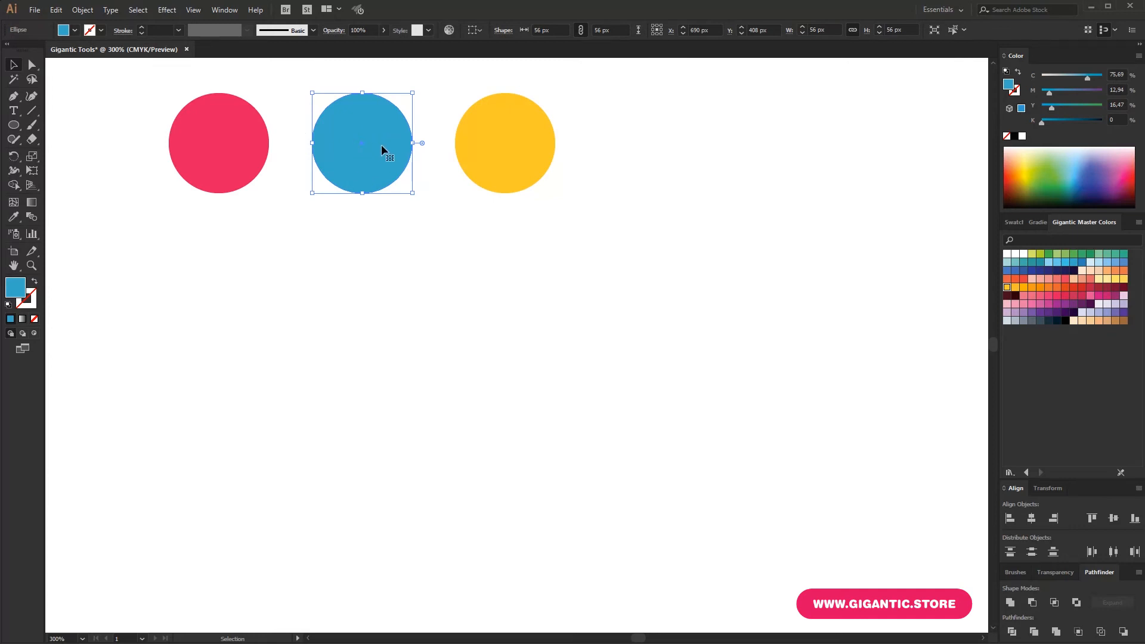
key("ctrl+c")
key("ctrl+f")
left_click_drag(378, 149, 349, 193)
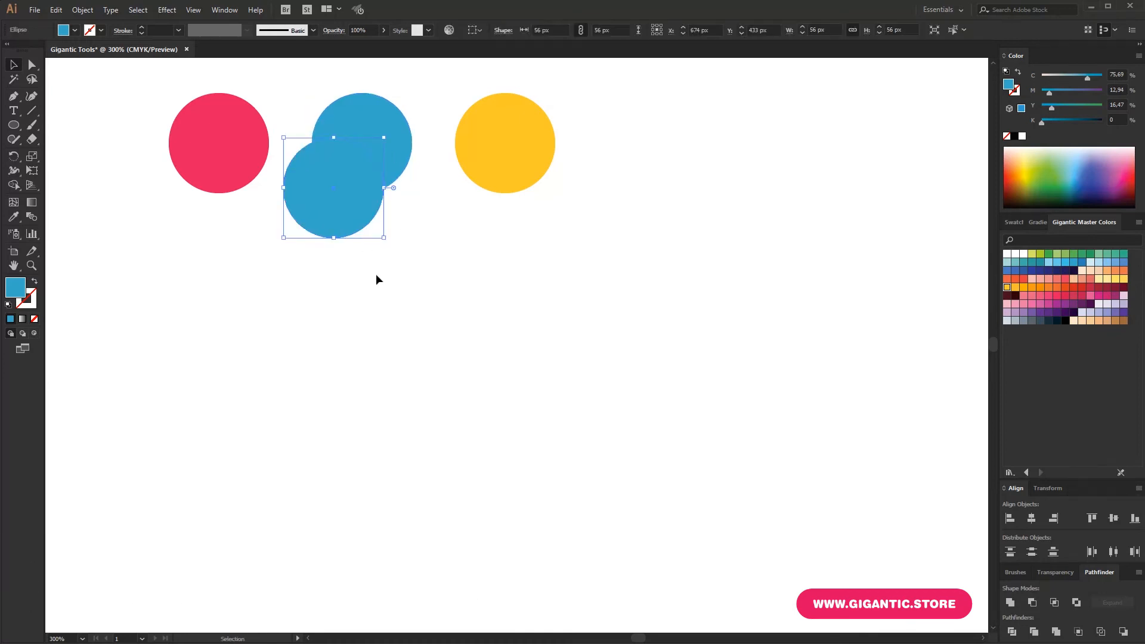
left_click(377, 275)
key("ctrl+z")
Cut the blue circle and paste it in front at its original position.
left_click(377, 179)
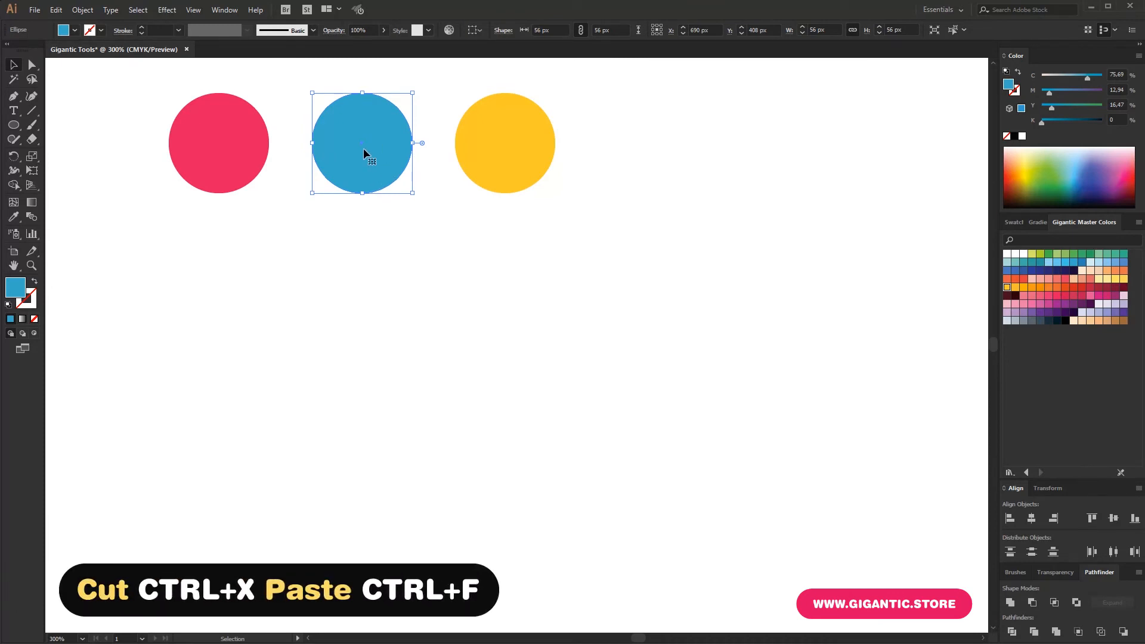
key("ctrl+x")
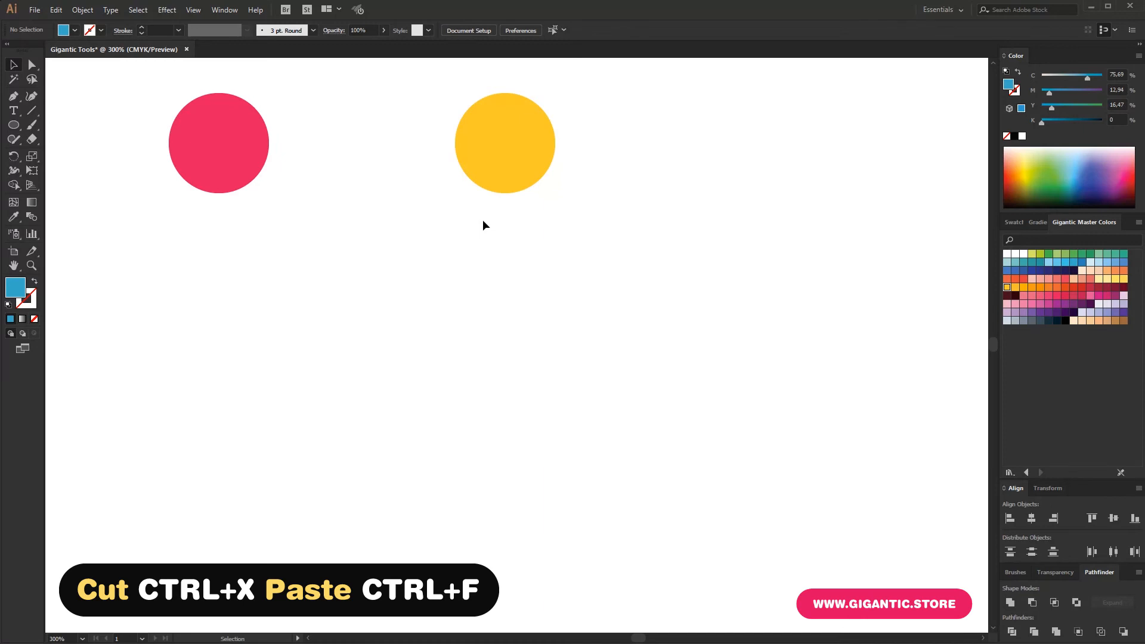
key("ctrl+f")
Move the three circles to the middle of the canvas, and slide the yellow and pink ones inward to overlap the blue one.
left_click_drag(598, 143, 258, 170)
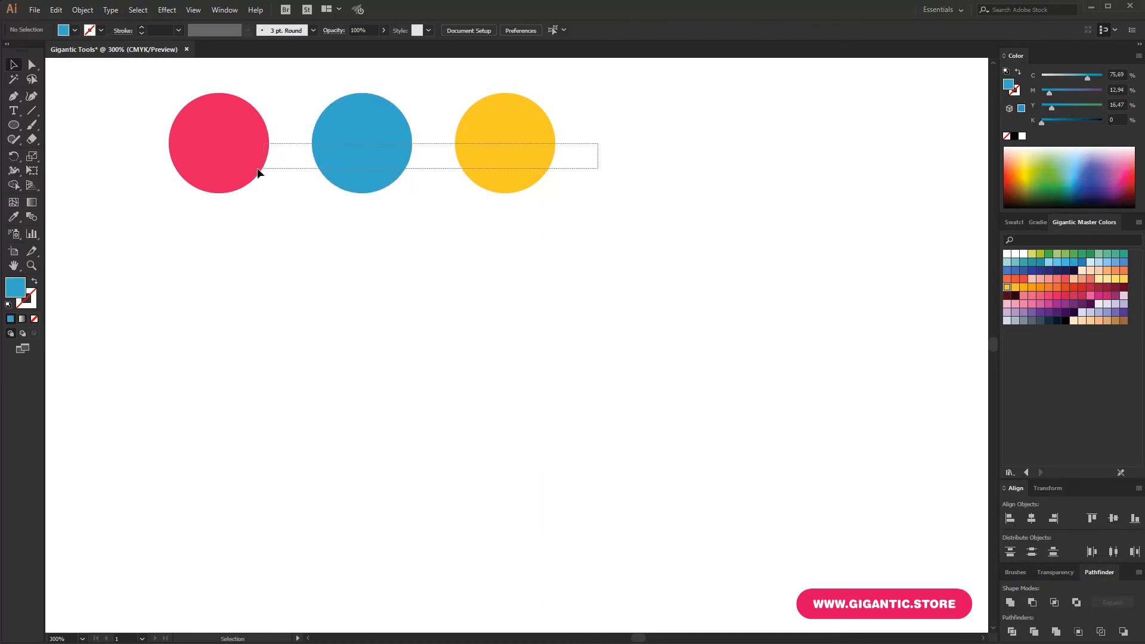
left_click_drag(258, 169, 259, 169)
left_click_drag(662, 333, 575, 362)
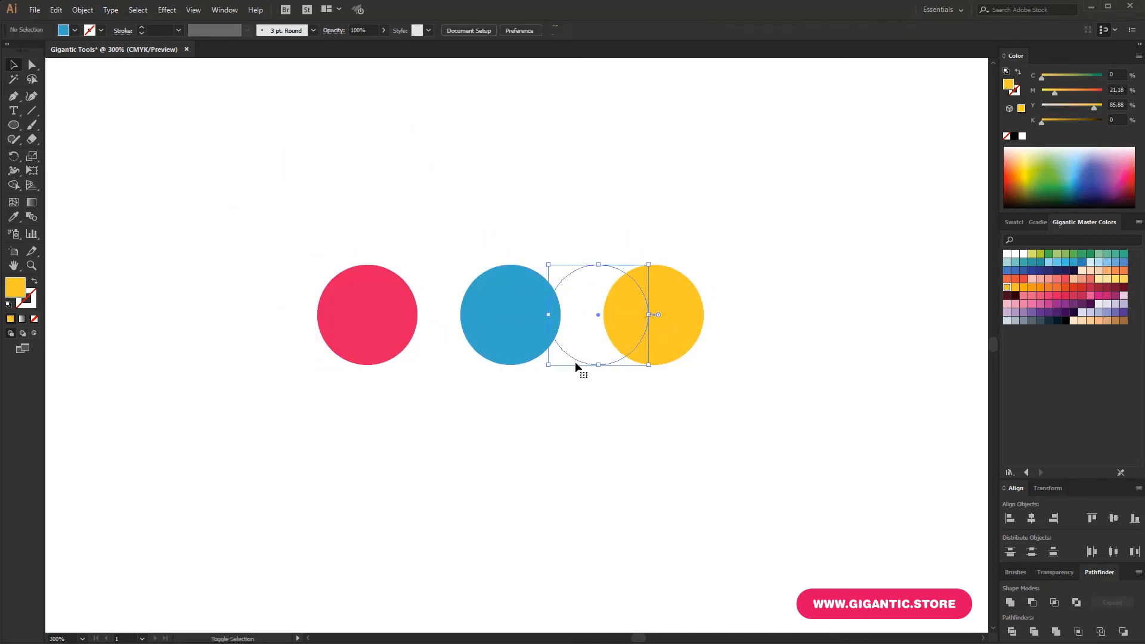
left_click_drag(334, 316, 393, 321)
left_click(553, 424)
left_click(599, 345)
key("Left")
key("Left")
left_click(567, 394)
Send the blue circle to the back, behind the pink and yellow circles.
left_click(504, 338)
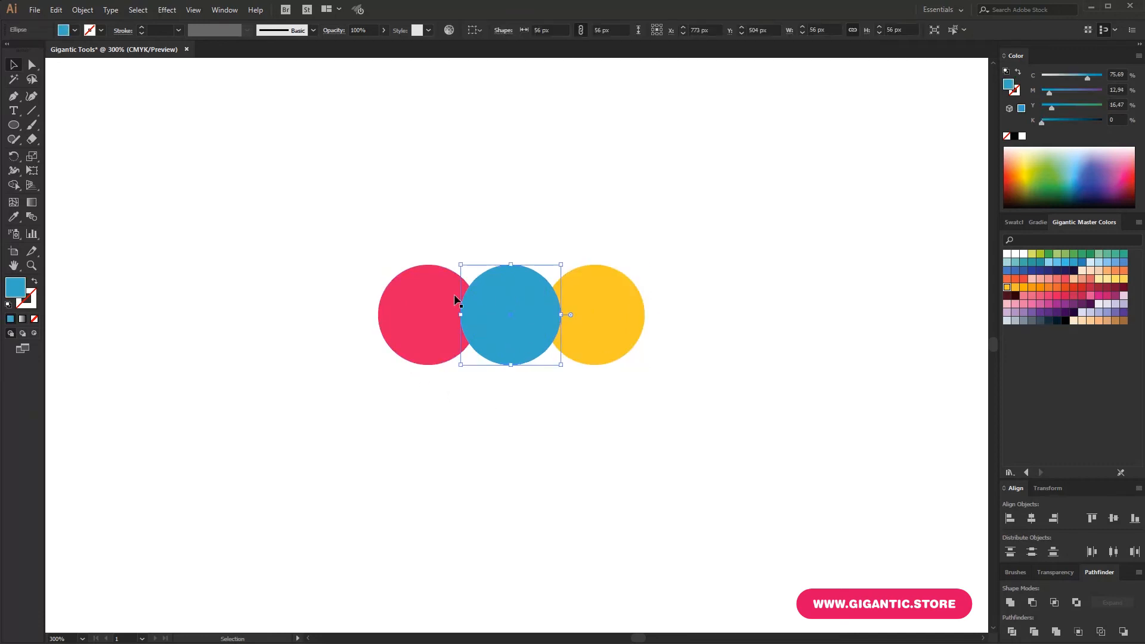
right_click(513, 329)
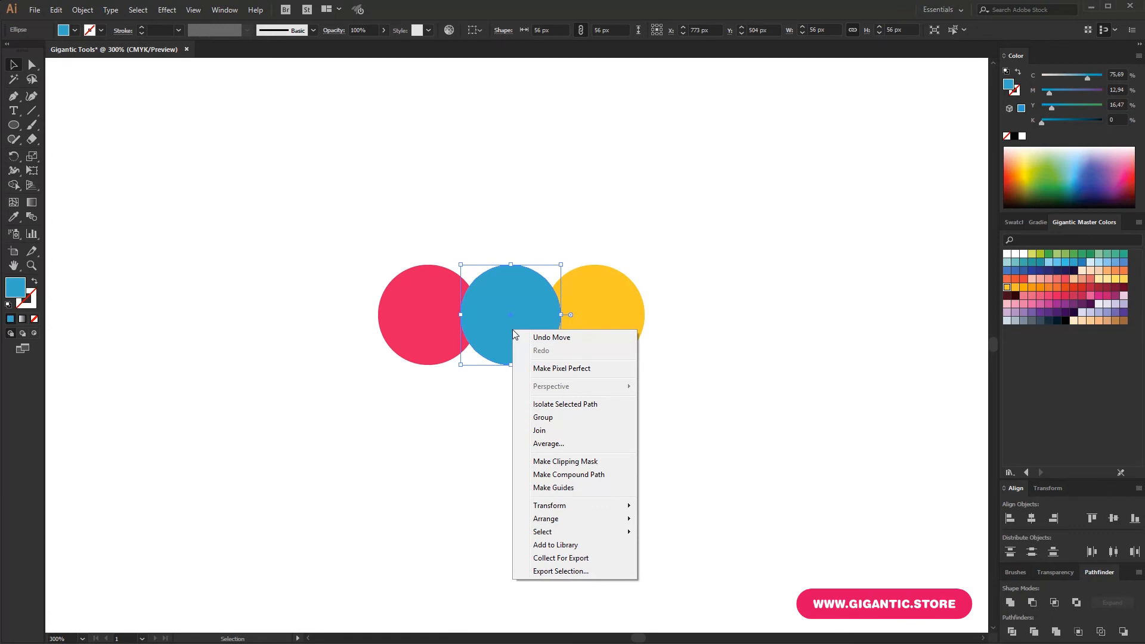
mouse_move(555, 522)
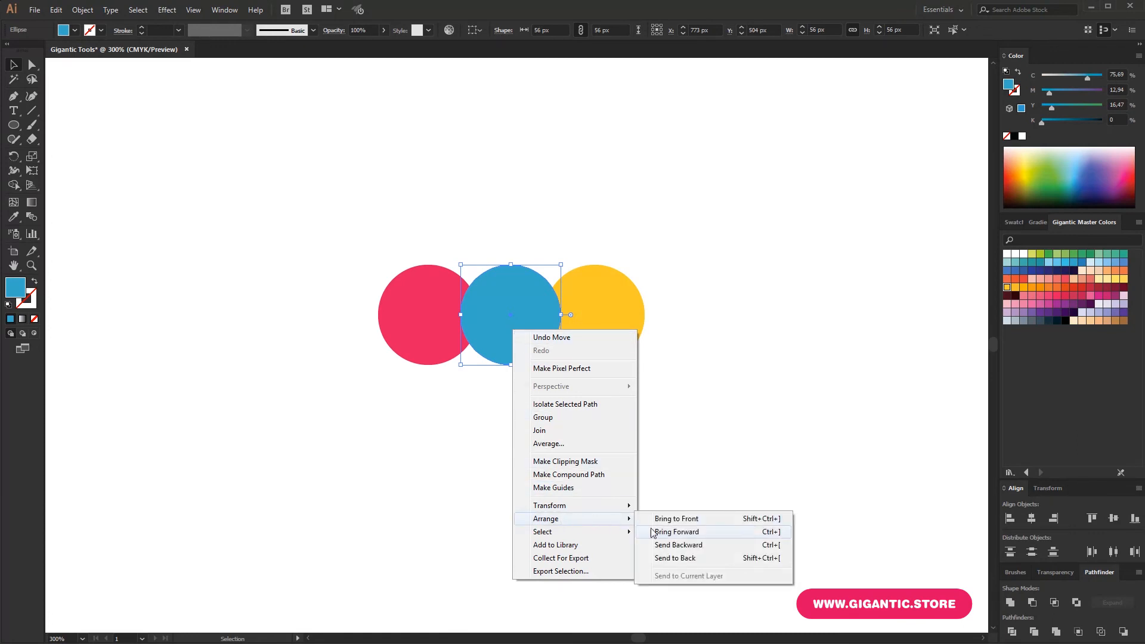
left_click(673, 558)
Bring the blue circle to the front of the stack and deselect it.
right_click(522, 349)
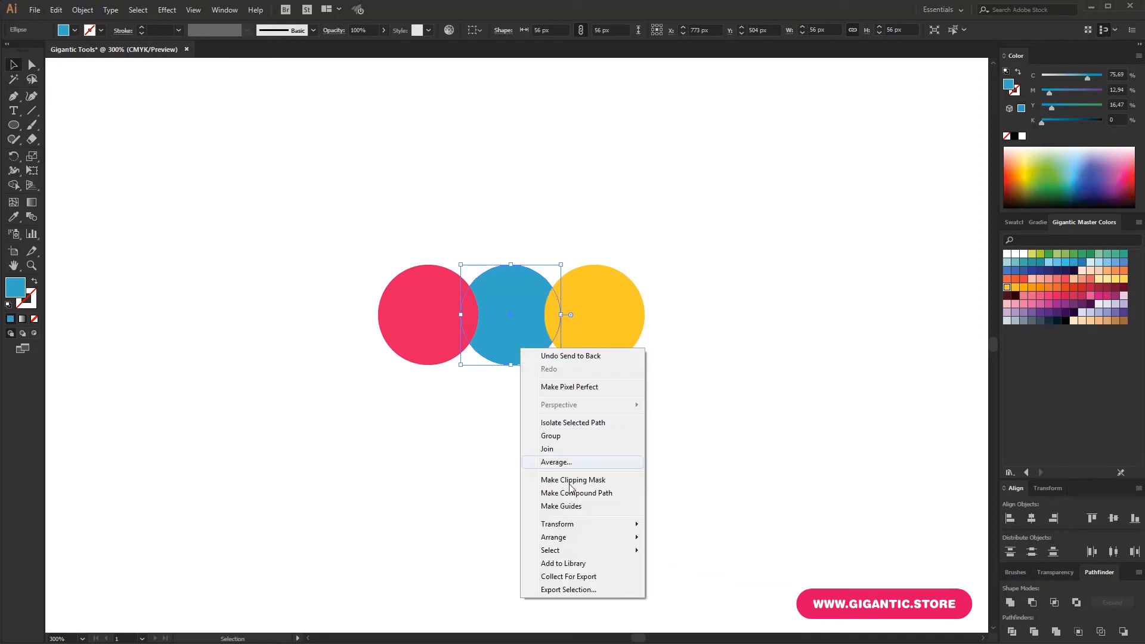
mouse_move(577, 537)
left_click(677, 538)
left_click(664, 353)
Delete all three circles and draw a tall blue rectangle about 22 px wide and 99 px high.
left_click_drag(657, 249, 410, 357)
key("Delete")
key("m")
left_click_drag(405, 242, 444, 419)
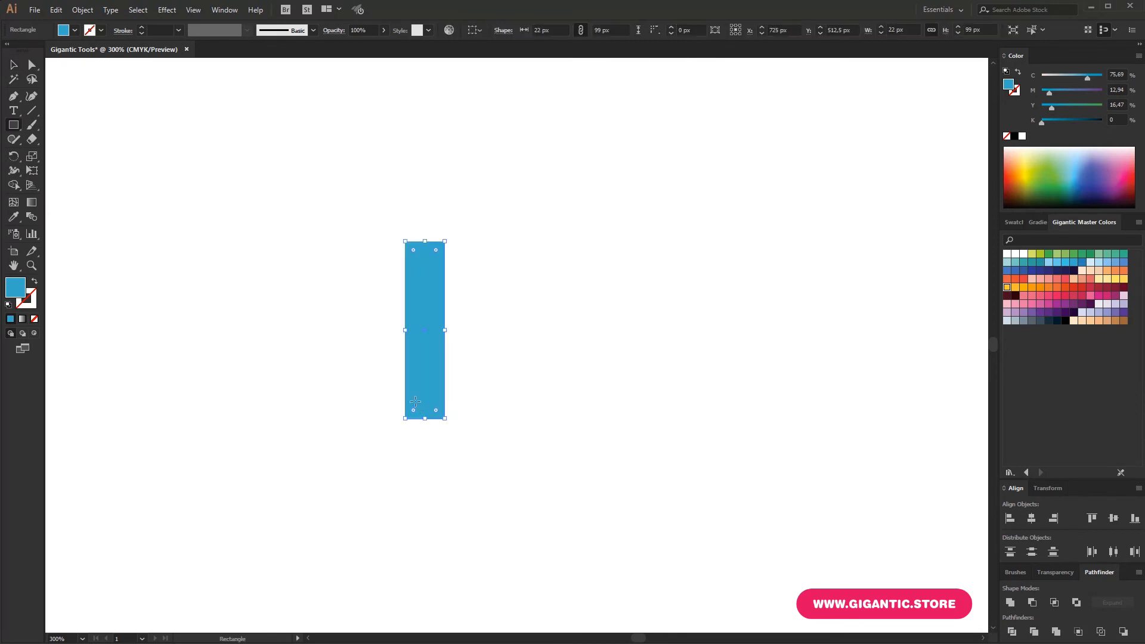
Round the blue rectangle's two right-hand corners and move the shape toward the middle of the canvas.
left_click(14, 65)
left_click_drag(434, 299, 470, 298)
key("a")
left_click_drag(471, 249, 439, 267)
left_click_drag(471, 409, 440, 382)
key("v")
left_click_drag(468, 351, 526, 361)
left_click_drag(540, 428, 548, 397)
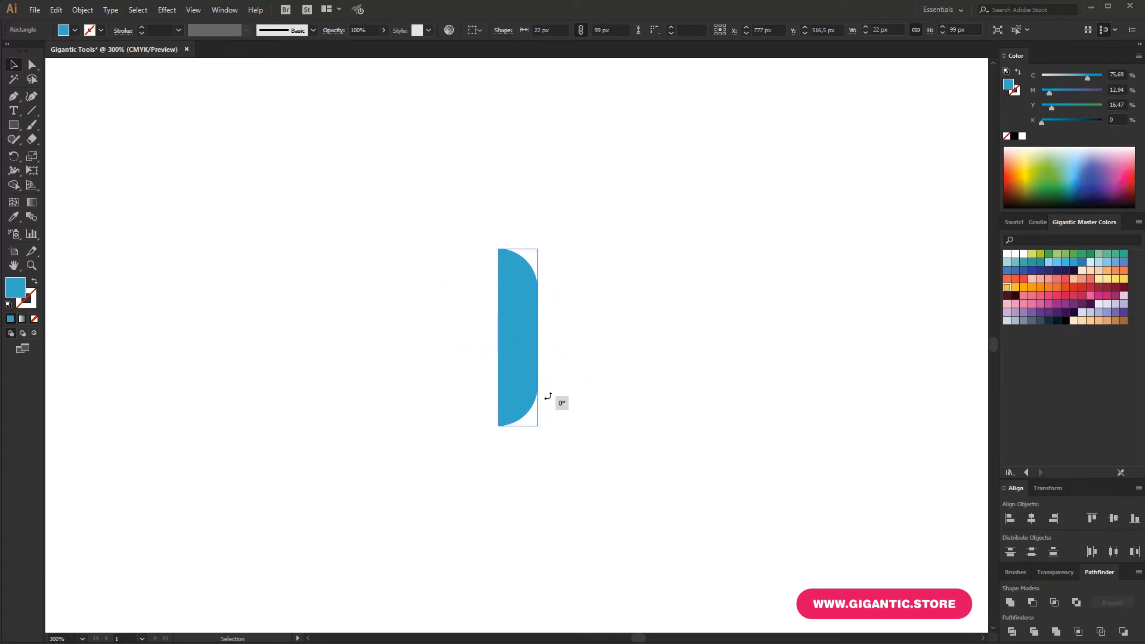
mouse_move(548, 397)
left_mouse_down()
mouse_move(592, 297)
mouse_move(553, 243)
mouse_move(507, 241)
mouse_move(558, 264)
mouse_move(608, 342)
mouse_move(583, 402)
mouse_move(553, 409)
left_mouse_up()
left_click(562, 396)
left_click(536, 388)
Reflect the blue shape across the vertical axis, comparing it with the horizontal axis in the preview, and deselect it.
right_click(517, 370)
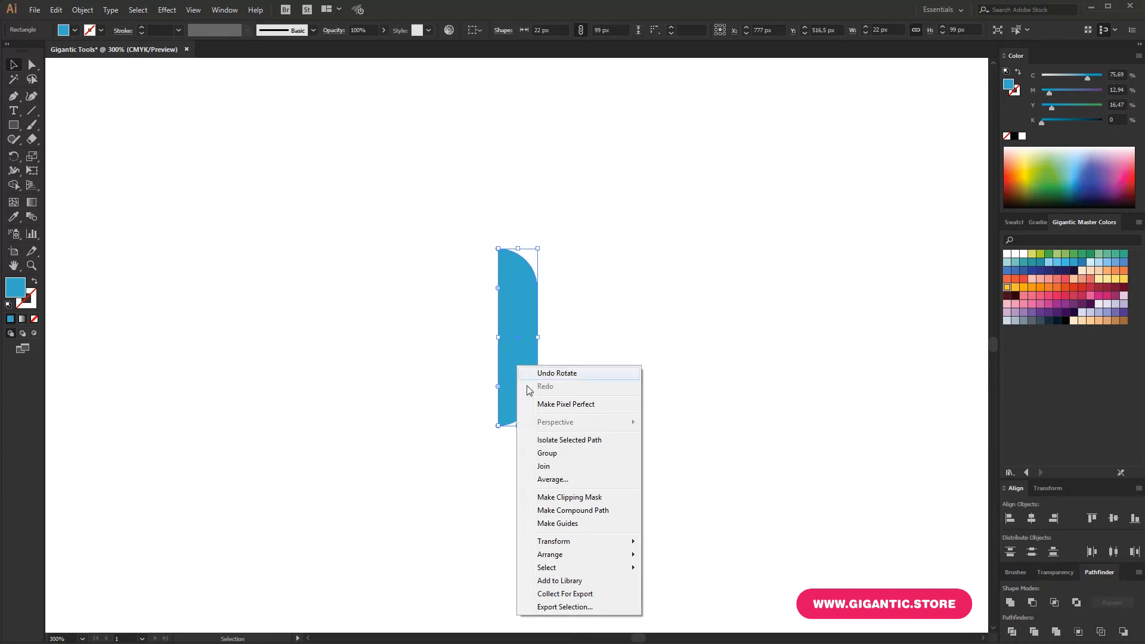
mouse_move(611, 545)
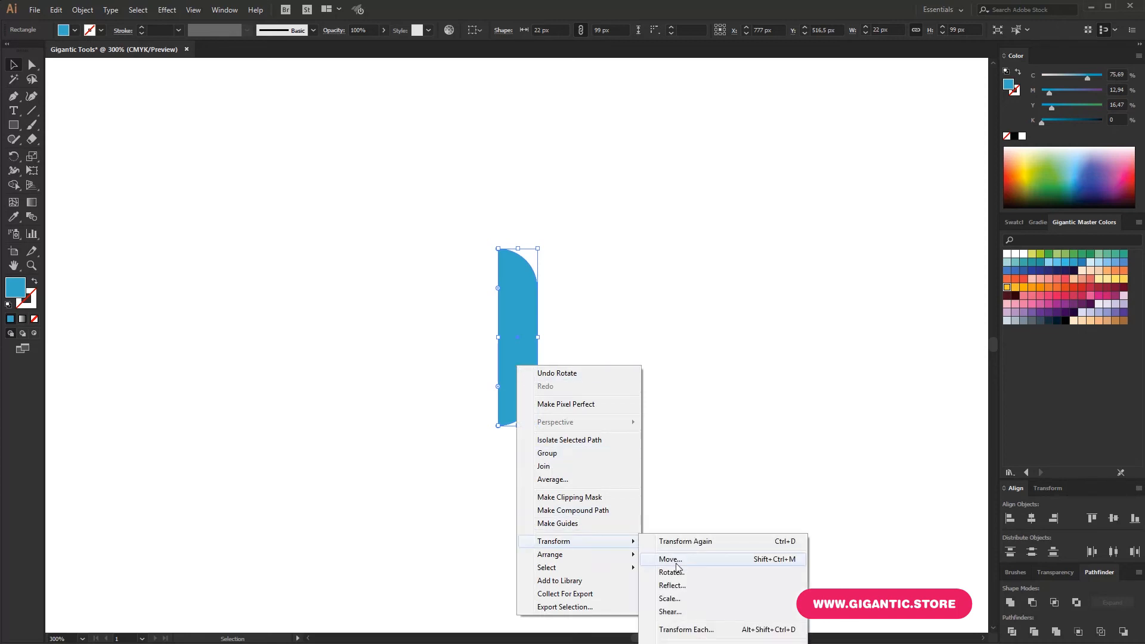
left_click(680, 585)
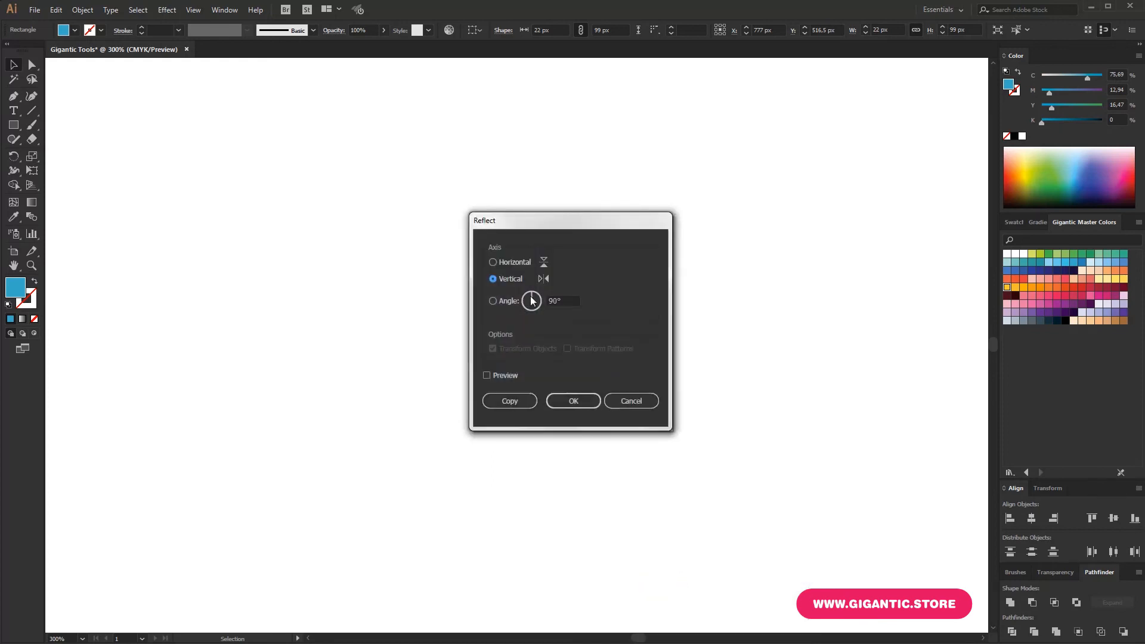
left_click_drag(507, 220, 741, 213)
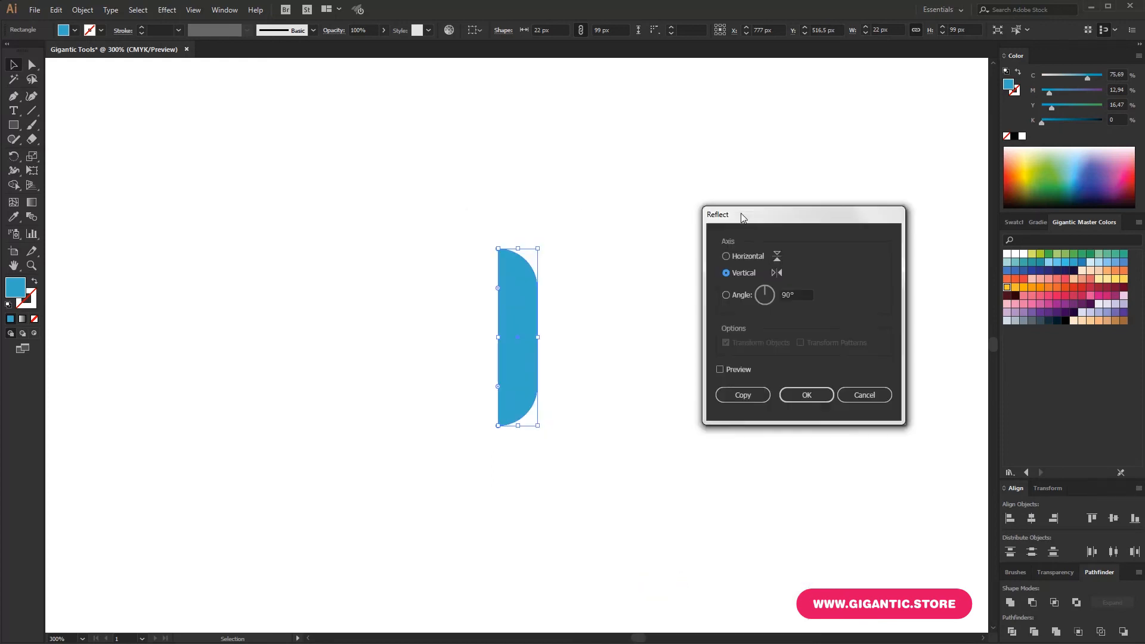
left_click(723, 367)
left_click(729, 256)
left_click(729, 271)
left_click(729, 255)
left_click(730, 272)
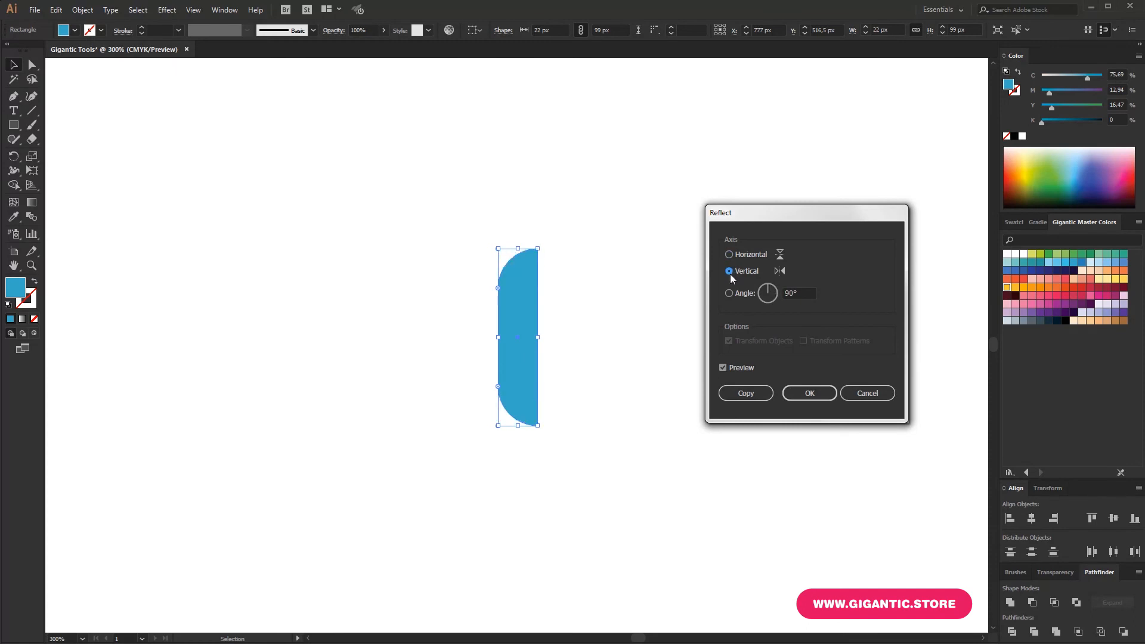
left_click(806, 393)
left_click(611, 367)
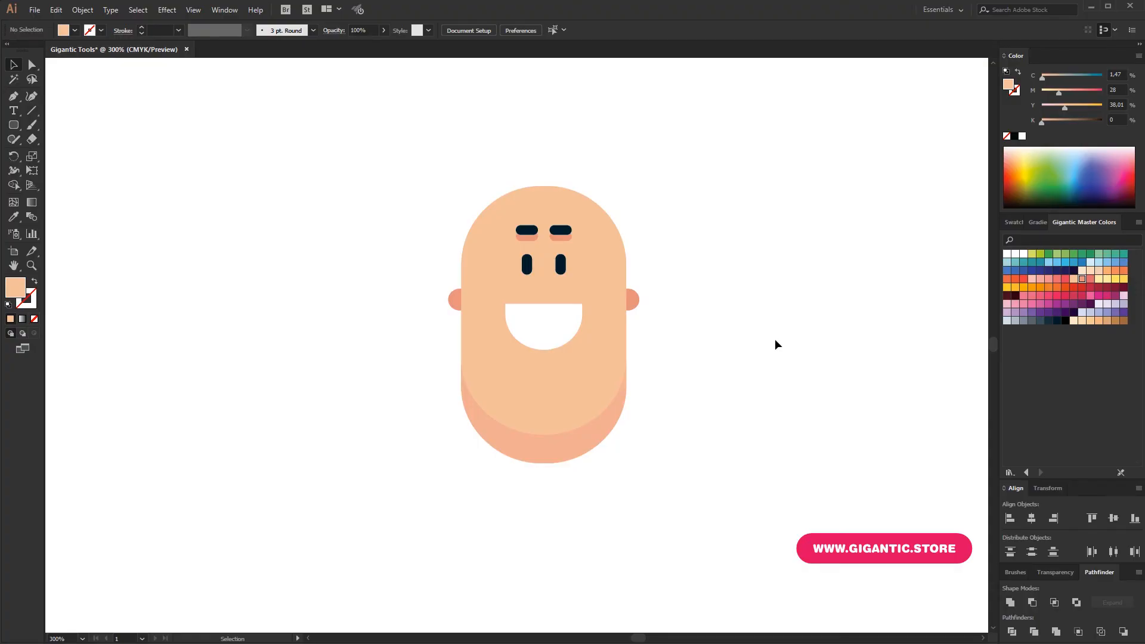
Ungroup the cartoon face artwork and deselect its parts.
left_click(572, 437)
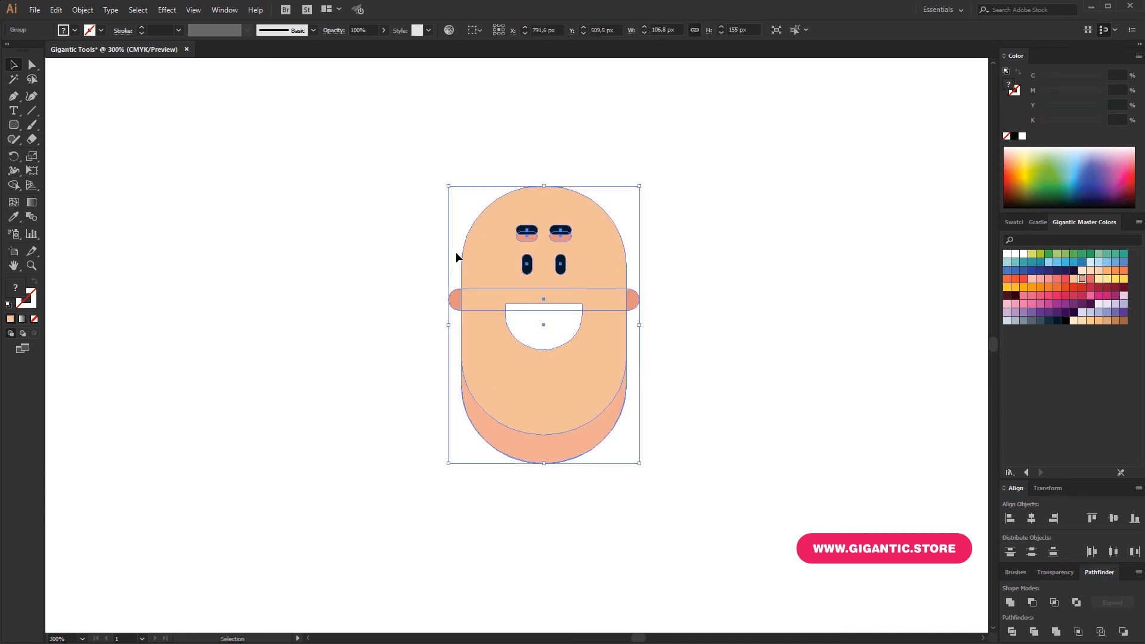
right_click(597, 327)
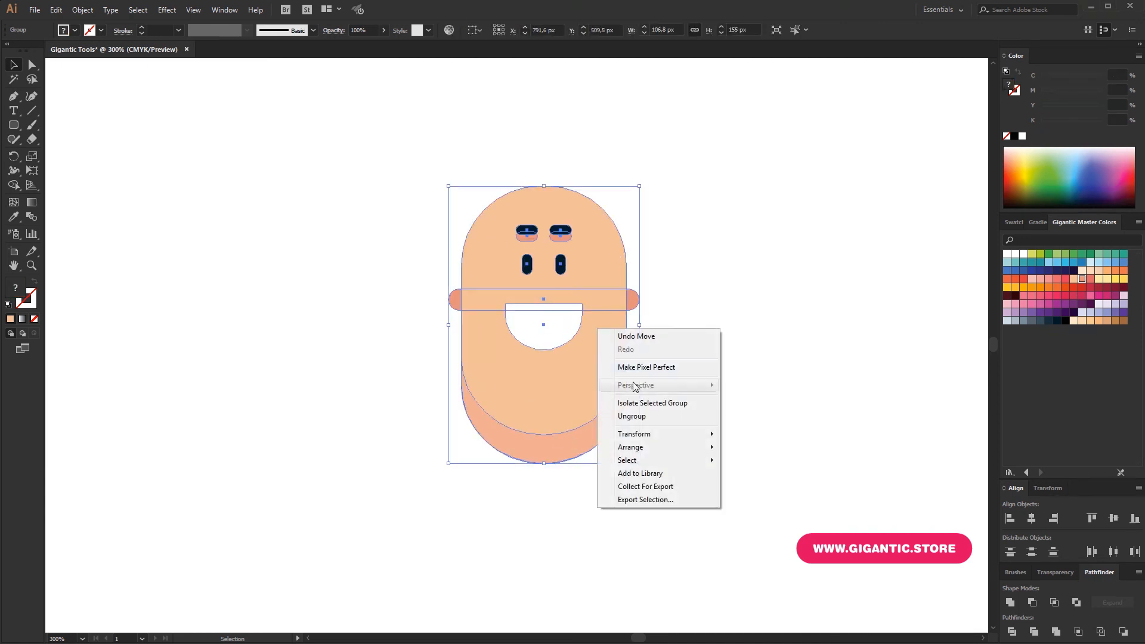
left_click(639, 417)
left_click(695, 413)
Isolate the white mouth shape, raise its two upper anchor points about 8 px to make it taller, and exit isolation.
left_click(583, 314)
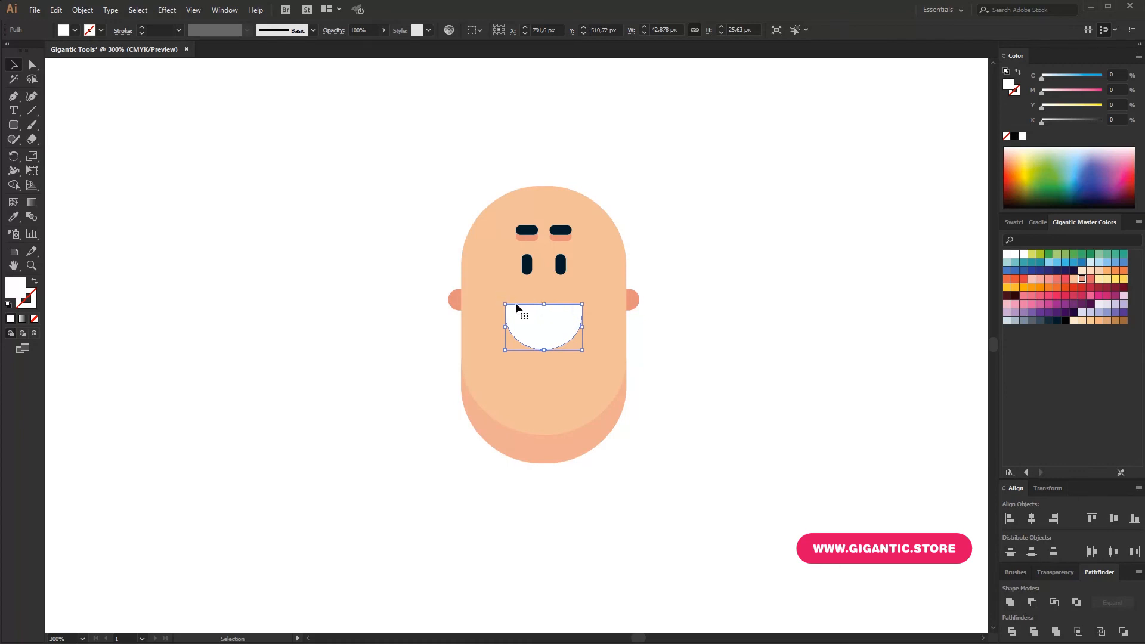
double_click(557, 322)
left_click(665, 342)
left_click_drag(666, 160, 362, 474)
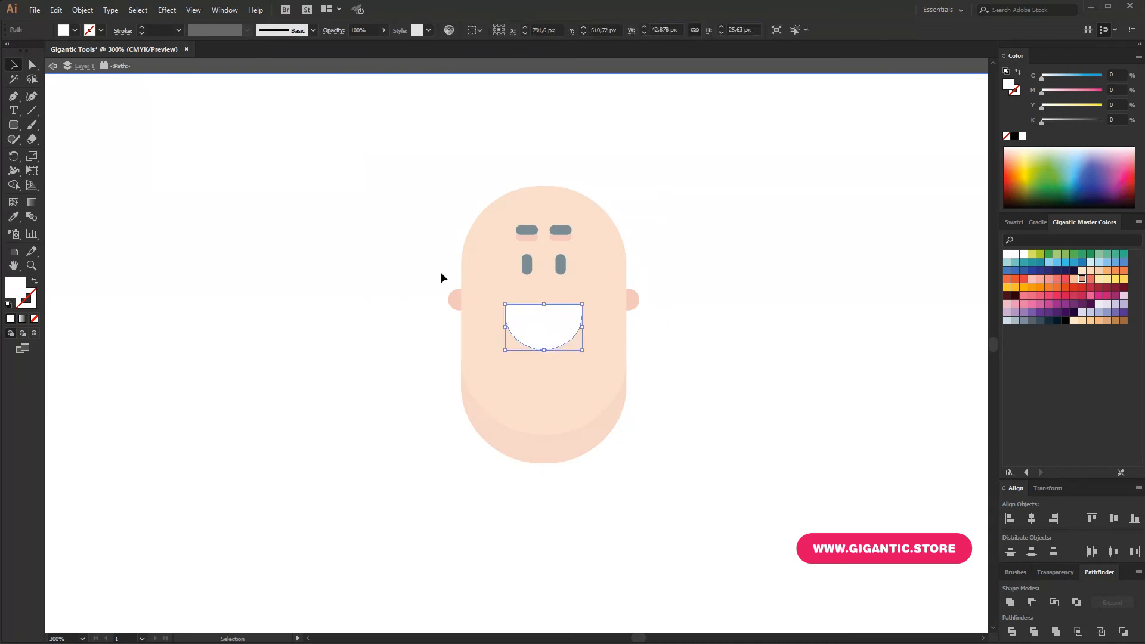
left_click(31, 65)
left_click_drag(354, 262, 604, 311)
key("Up")
key("Up")
key("Up")
key("Up")
key("Up")
key("Up")
key("Up")
key("Up")
key("Up")
key("v")
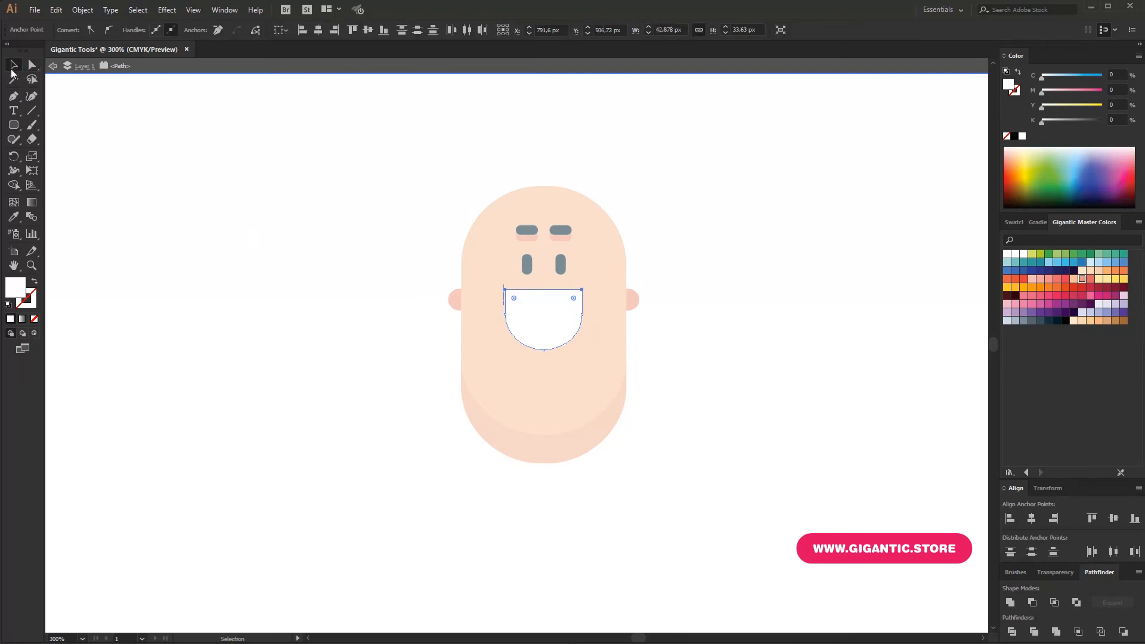
double_click(349, 214)
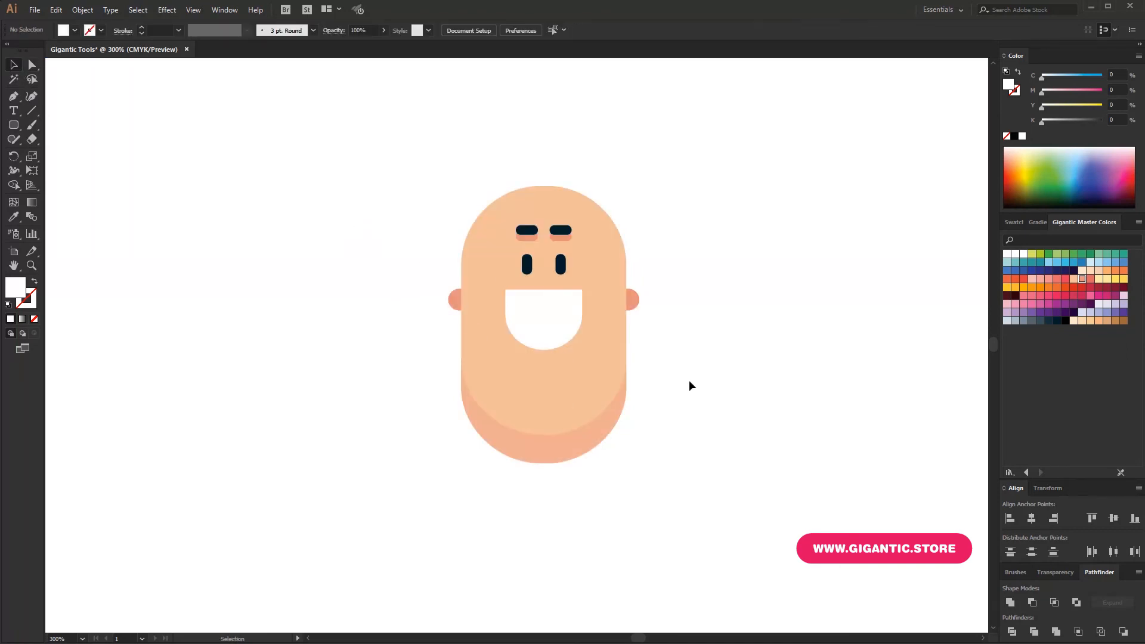
Show the list of layers, add a new layer and place it below Layer 1.
key("F7")
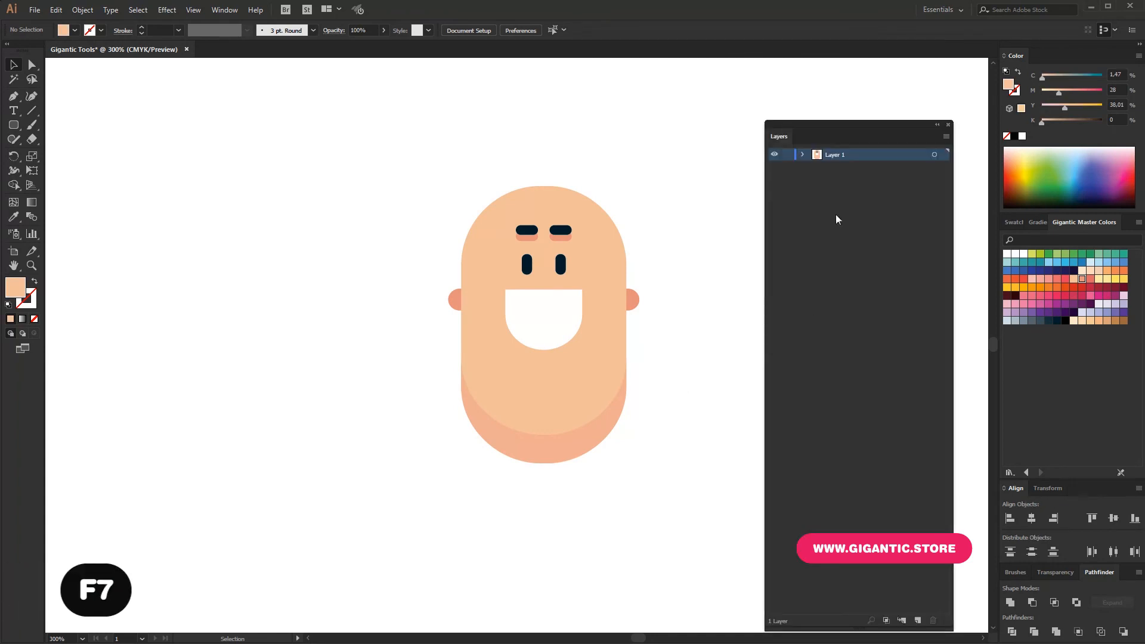
left_click_drag(776, 137, 748, 105)
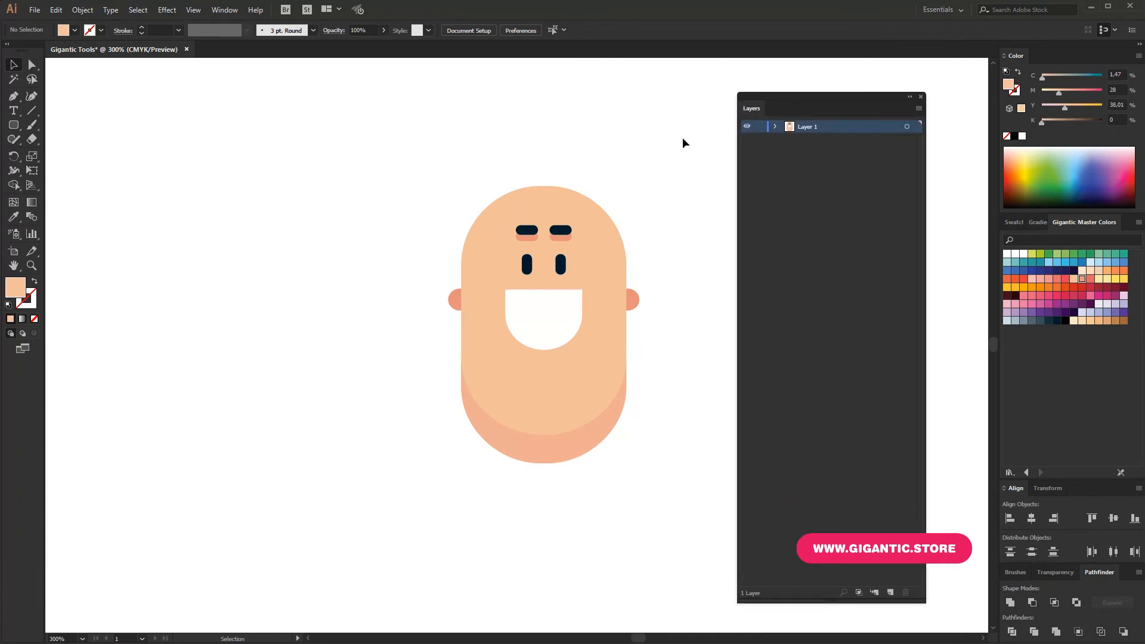
left_click(891, 592)
left_click_drag(806, 131, 806, 149)
Draw a background rectangle about 241 px wide and 234 px high on Layer 2, fill it with dark purple and deselect it.
key("m")
left_click_drag(314, 116, 745, 534)
left_click(1050, 314)
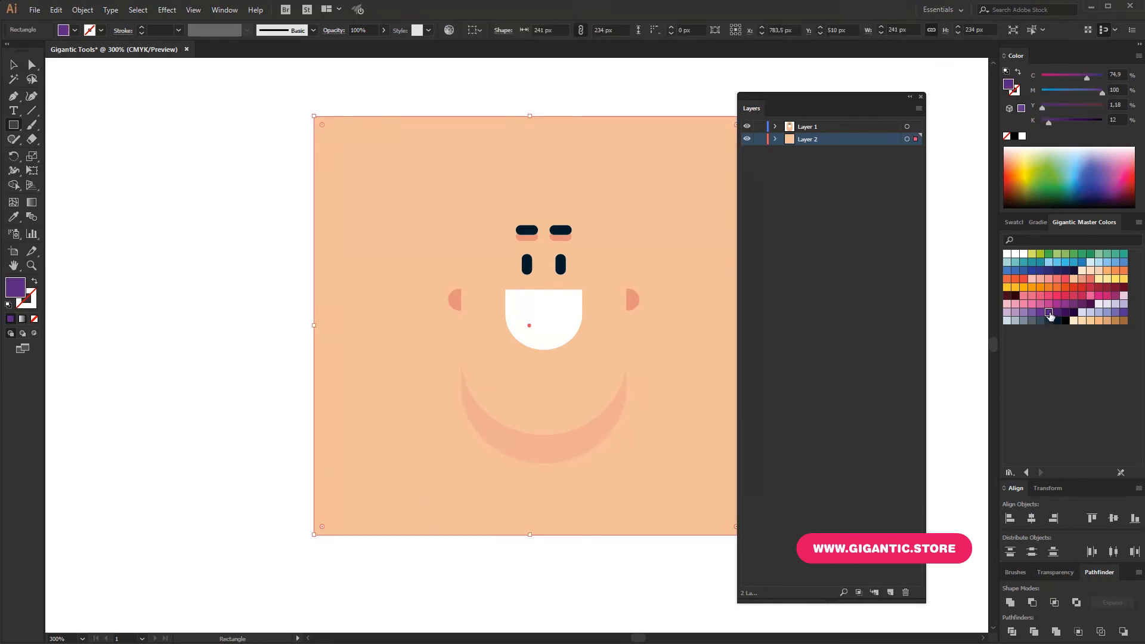
left_click(13, 65)
left_click(252, 234)
Shift the purple background slightly behind the face and deselect everything.
left_click_drag(334, 210, 322, 210)
left_click_drag(449, 192, 460, 190)
key("ctrl+shift+a")
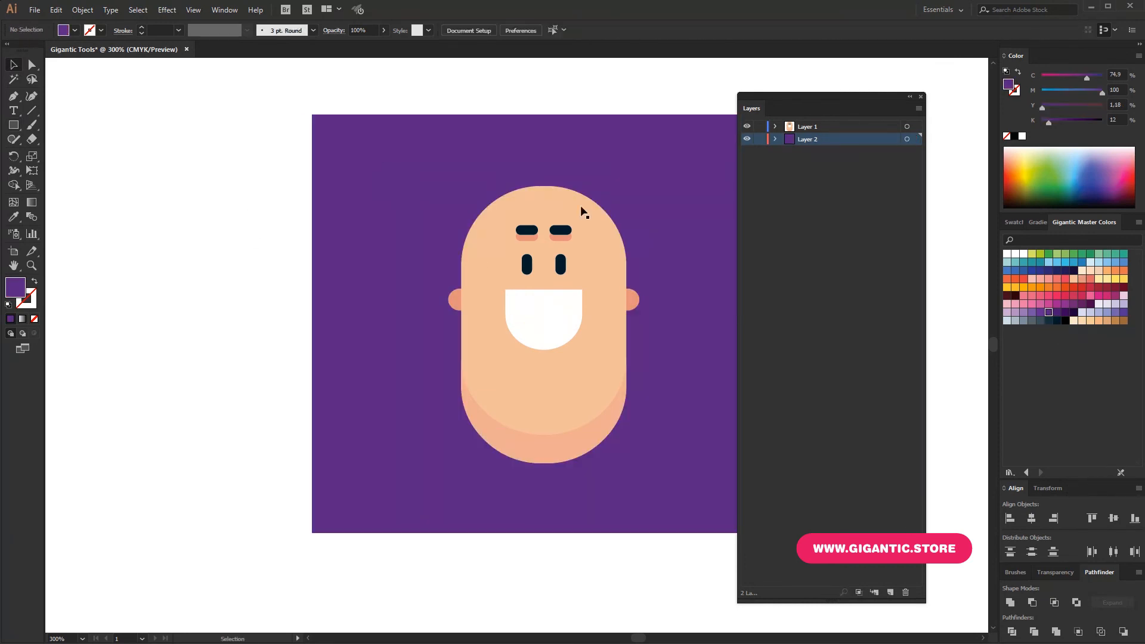
Lock Layer 2, then select the whole face, move it around and place it slightly higher over the purple background.
left_click(762, 139)
left_click_drag(346, 167, 662, 486)
left_click_drag(562, 428, 642, 423)
left_click_drag(639, 420, 382, 349)
left_click_drag(276, 160, 682, 467)
left_click_drag(599, 385, 572, 366)
left_click(699, 457)
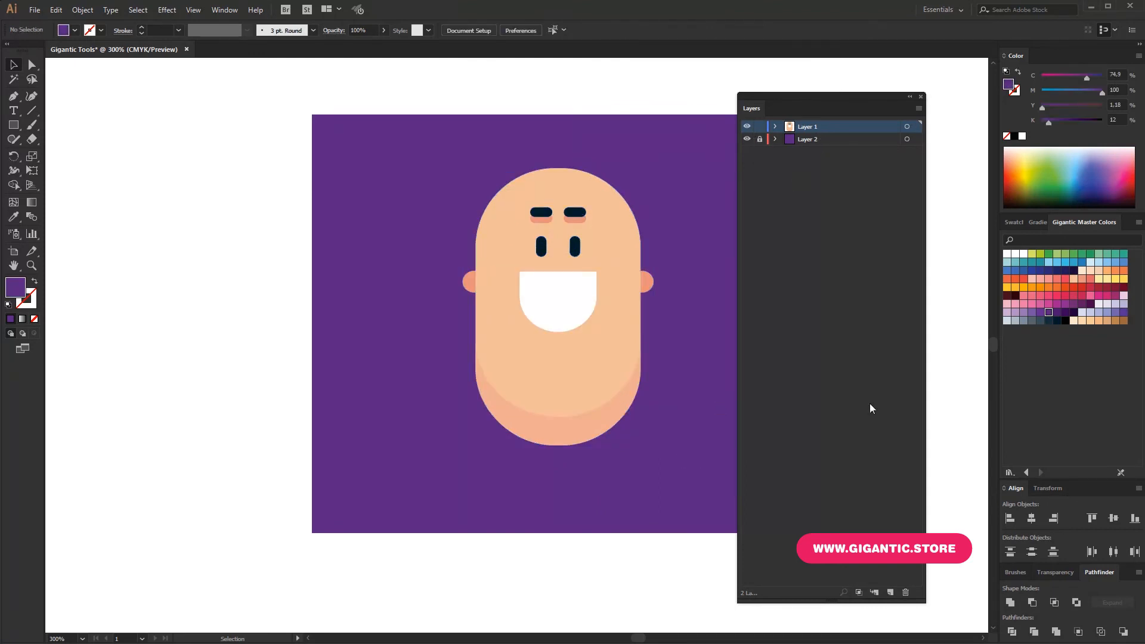
Add eight new empty layers, Layer 3 to Layer 10, above Layer 1.
left_click(890, 592)
left_click(890, 592)
left_click(890, 593)
left_click(890, 592)
left_click(890, 592)
left_click(890, 592)
left_click(890, 593)
left_click(890, 593)
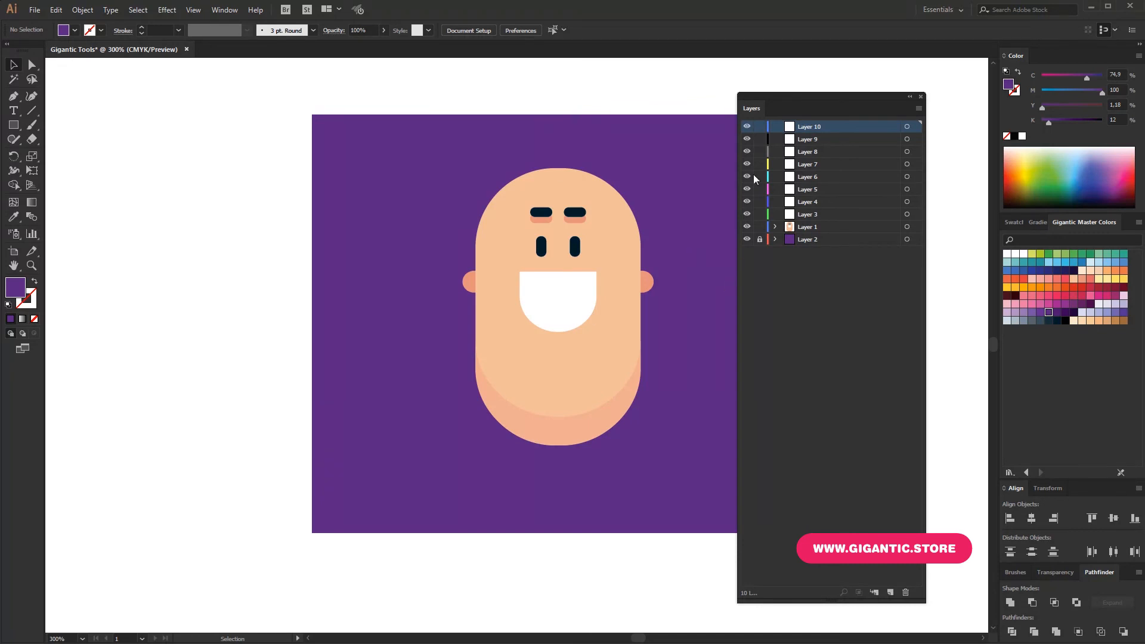
Lock the empty layers from Layer 3 to Layer 9, then select all the unlocked artwork and deselect it.
left_click_drag(761, 189, 761, 216)
key("ctrl+a")
left_click(194, 267)
Cut the white mouth from Layer 1 and paste it in place on Layer 10.
key("h")
left_click_drag(712, 351, 682, 347)
left_click(15, 65)
left_click(516, 290)
key("ctrl+x")
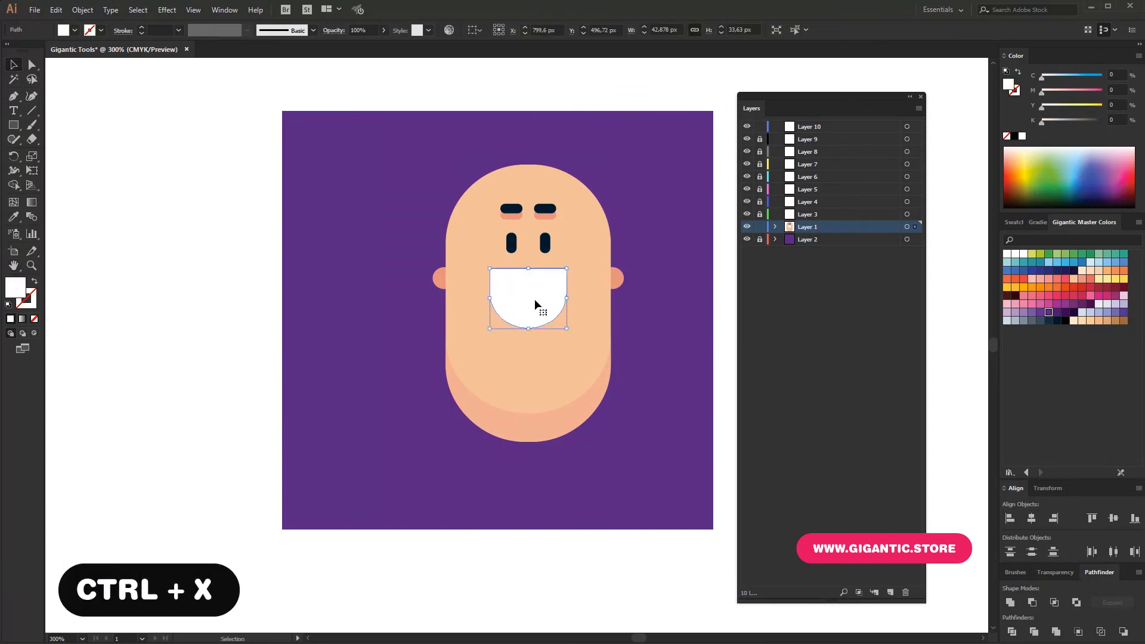
key("ctrl+x")
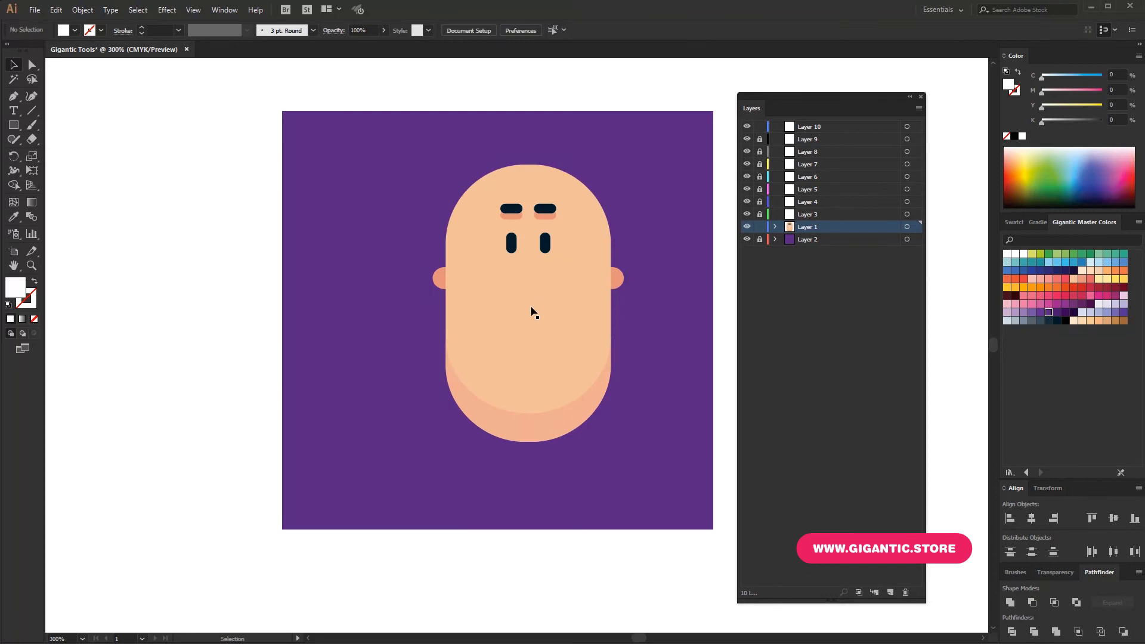
left_click(807, 128)
key("ctrl+f")
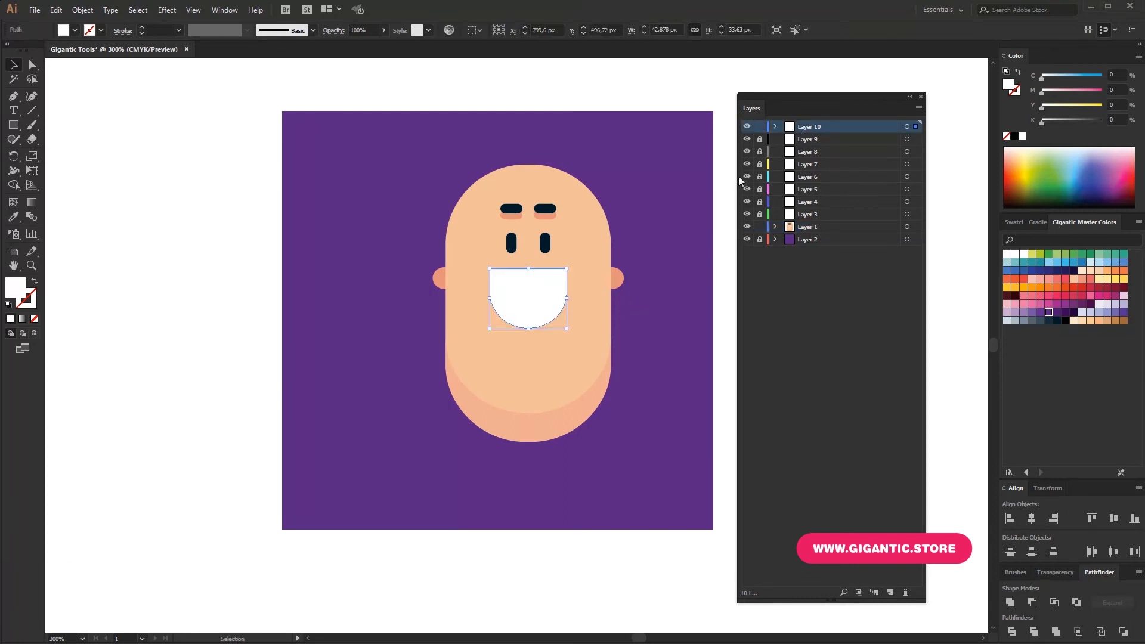
Lock Layer 10, try moving the face without the mouth, and undo the moves.
left_click(760, 128)
left_click_drag(352, 174, 602, 455)
left_click_drag(552, 379, 438, 382)
left_click_drag(457, 403, 564, 403)
key("ctrl+z")
key("ctrl+z")
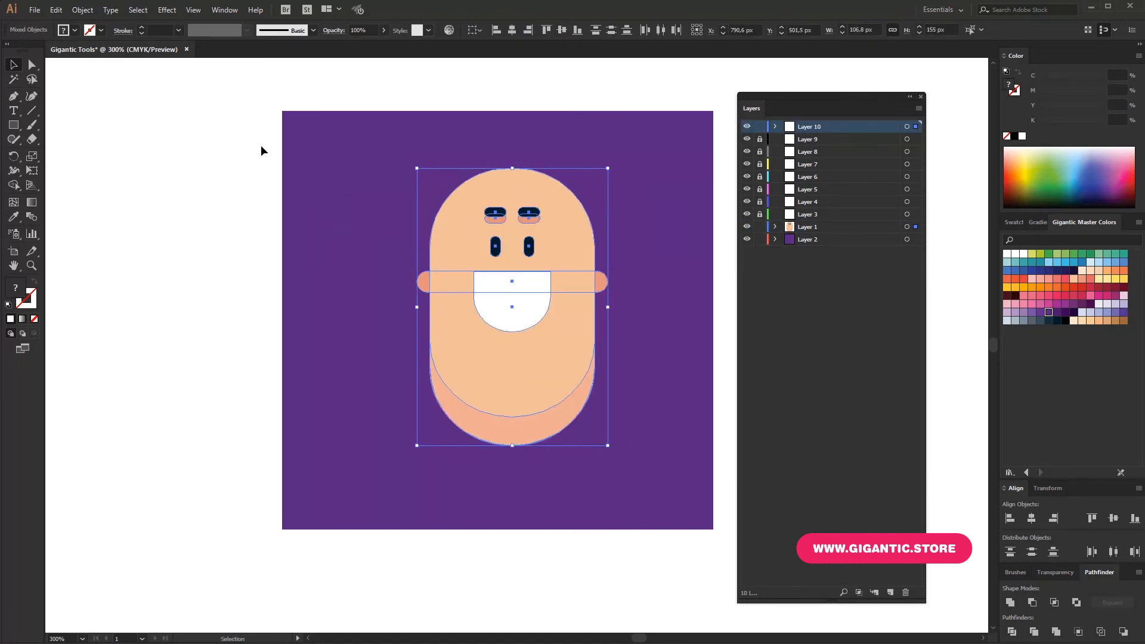
Select the face and purple background together, move them slightly left and down, and deselect them.
left_click_drag(262, 146, 674, 521)
mouse_move(617, 457)
left_mouse_down()
mouse_move(520, 461)
mouse_move(600, 465)
left_mouse_up()
left_click(253, 304)
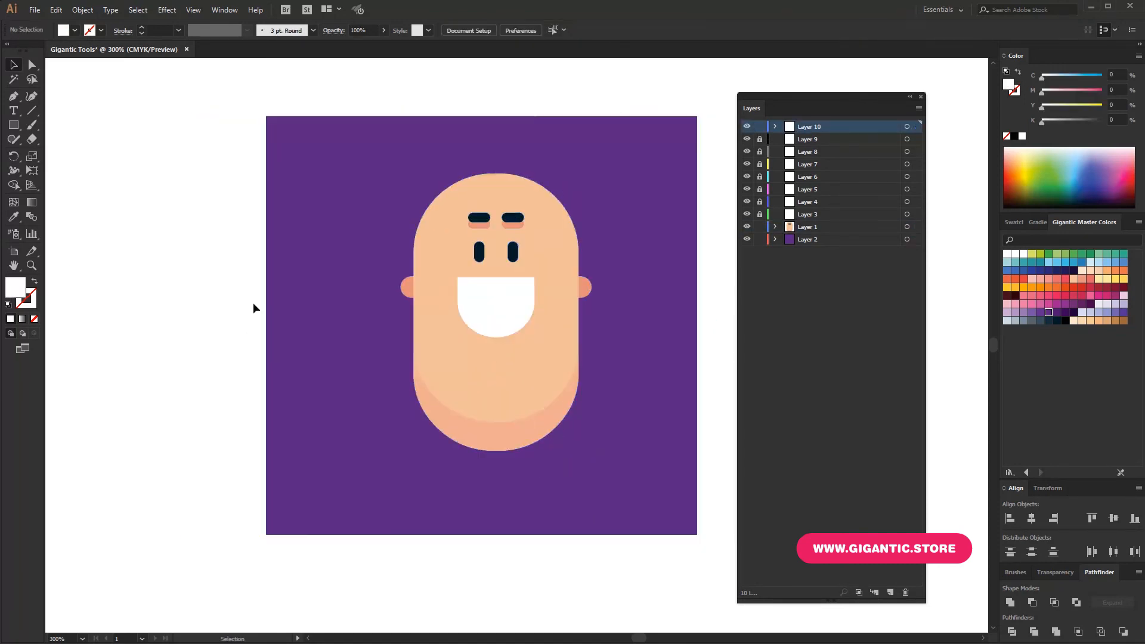